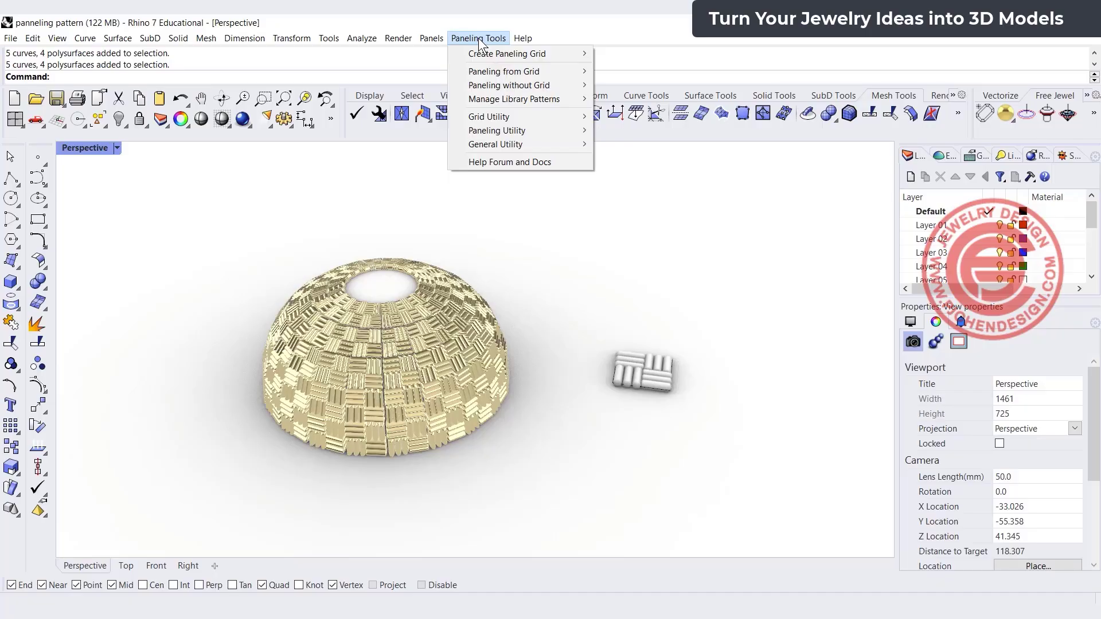
# Step: Switch the Perspective view to Ghosted display and return to the four-viewport layout
pyautogui.moveTo(567, 296); pyautogui.dragTo(717, 427)
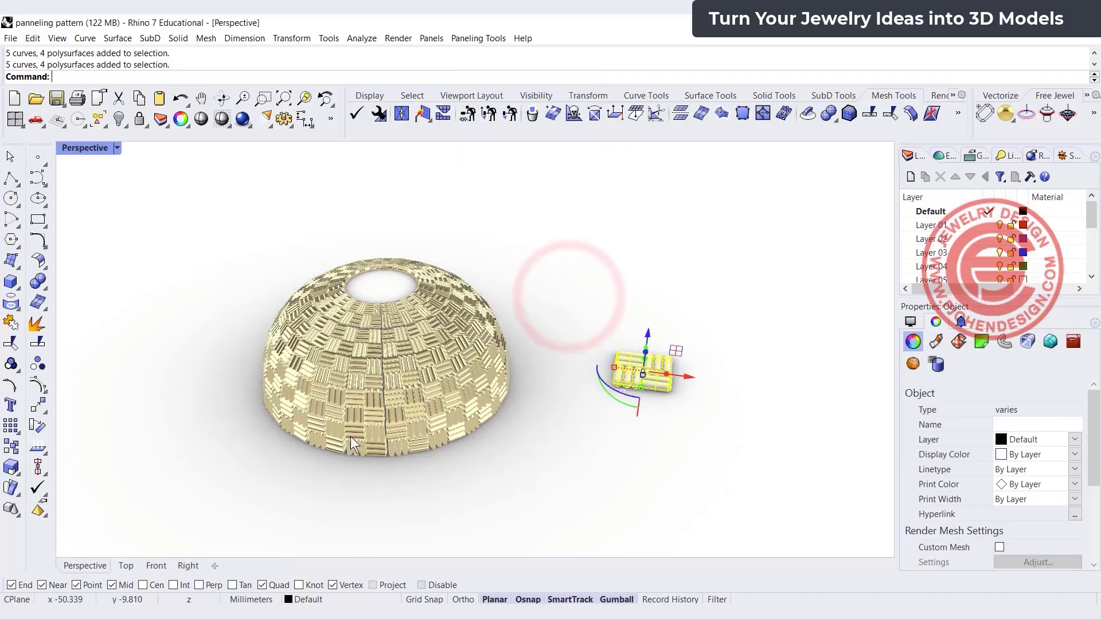
pyautogui.scroll(2, 408, 414)
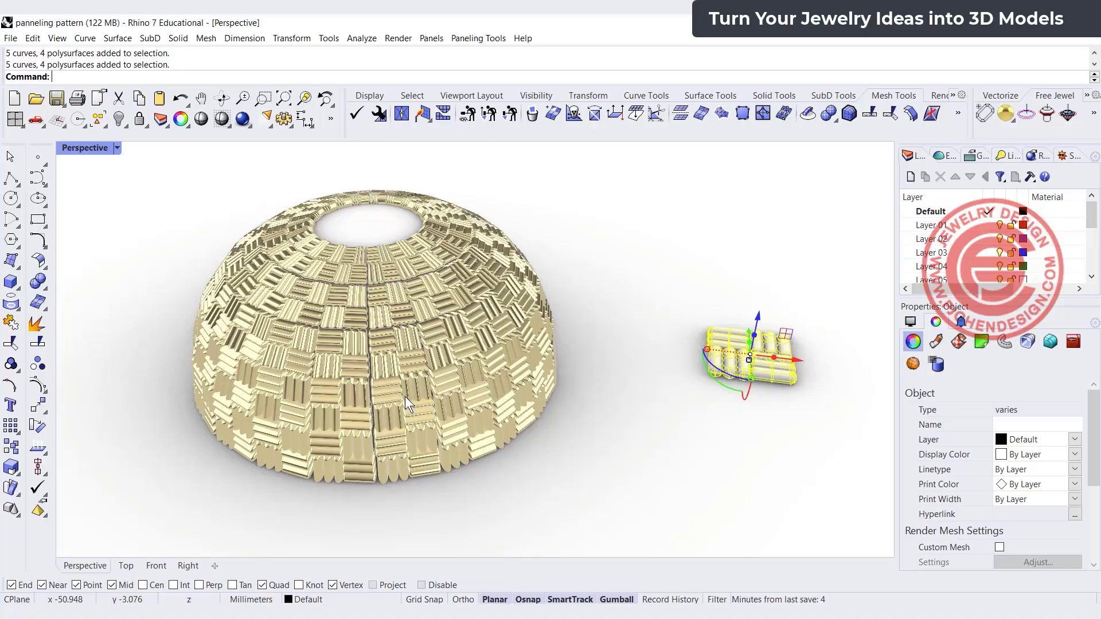
pyautogui.click(97, 147)
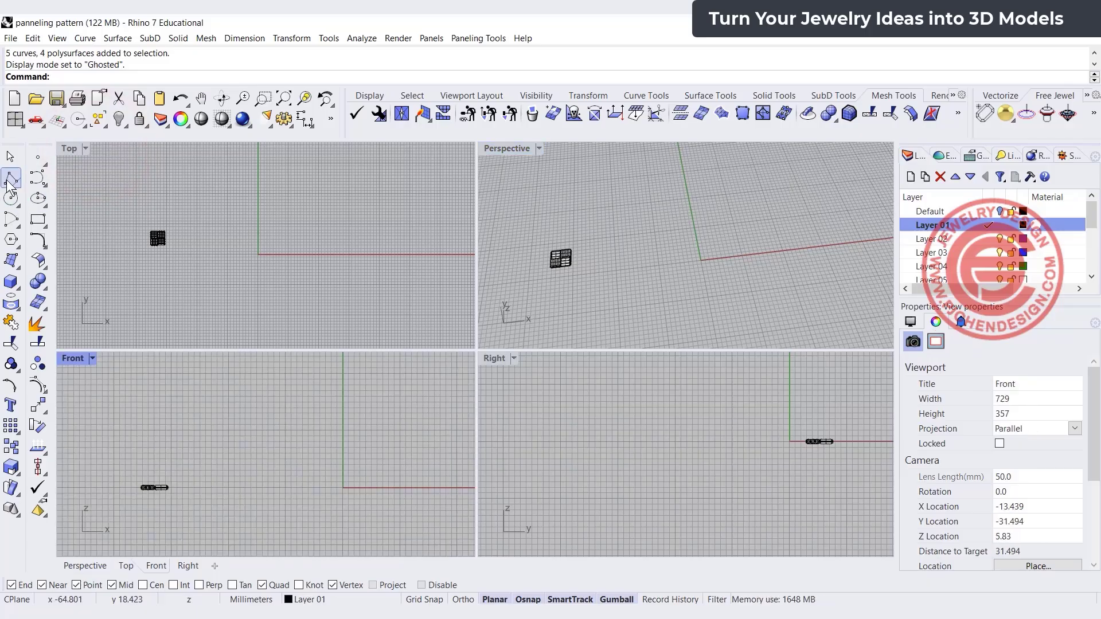
# Step: Draw a vertical polyline in the Front view from the origin (0) to about 9.3 mm high on the axis
pyautogui.click(9, 180)
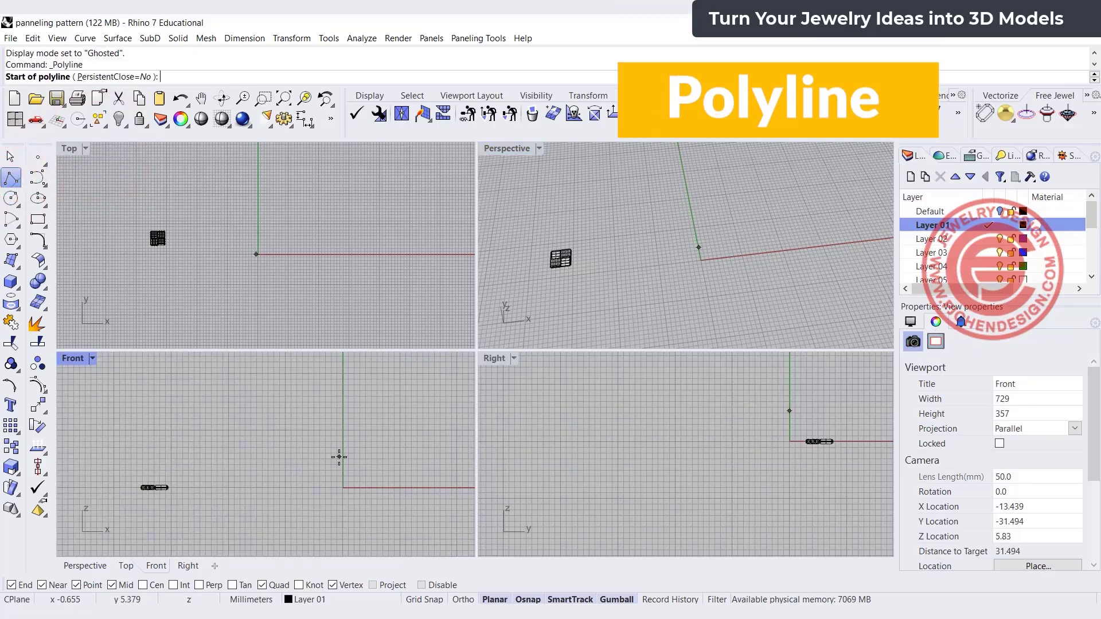
pyautogui.write('0')
pyautogui.press('Return')
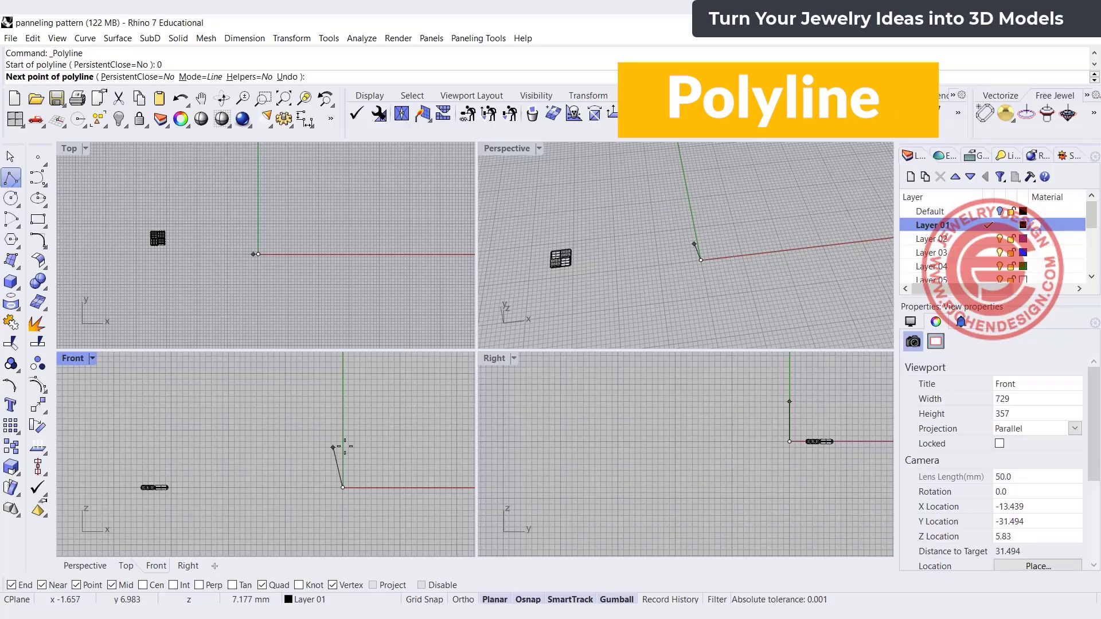
pyautogui.click(344, 434)
pyautogui.press('Return')
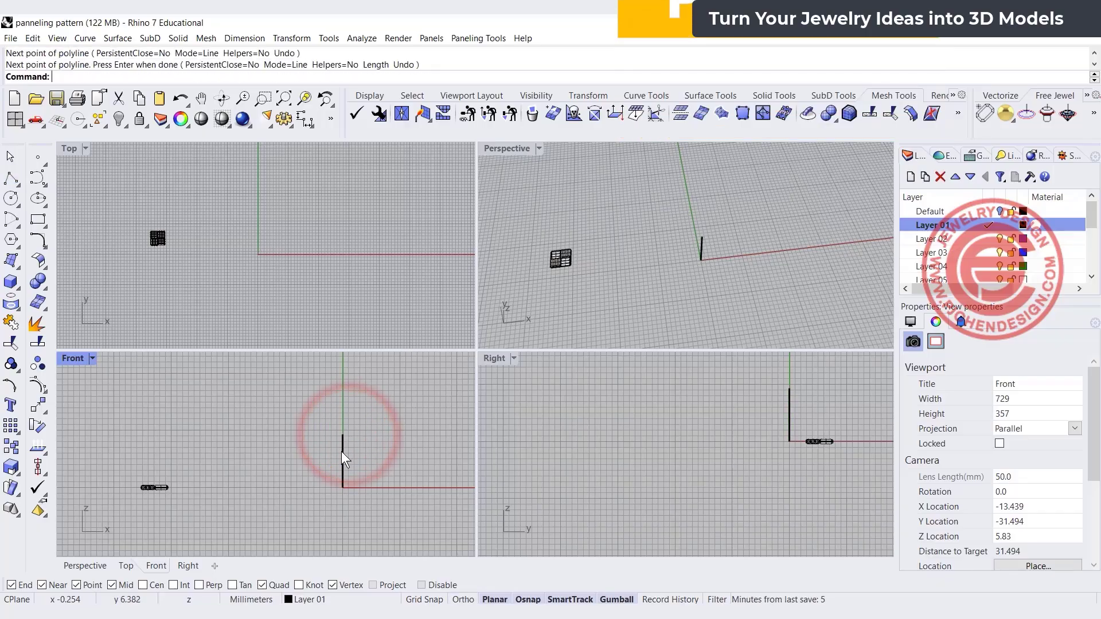
# Step: Draw a degree-3 curve in the Front view from the vertical line's upper end, arching outward and down to the horizontal axis
pyautogui.moveTo(358, 446); pyautogui.dragTo(238, 424, button='right')
pyautogui.scroll(6, 239, 425)
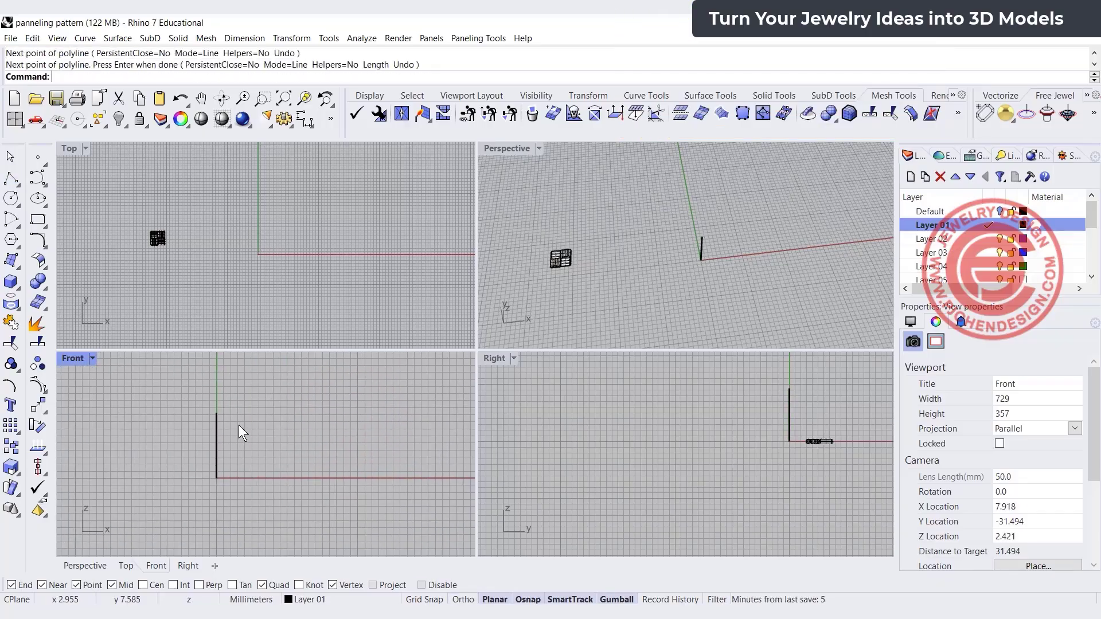
pyautogui.click(38, 178)
pyautogui.click(204, 408)
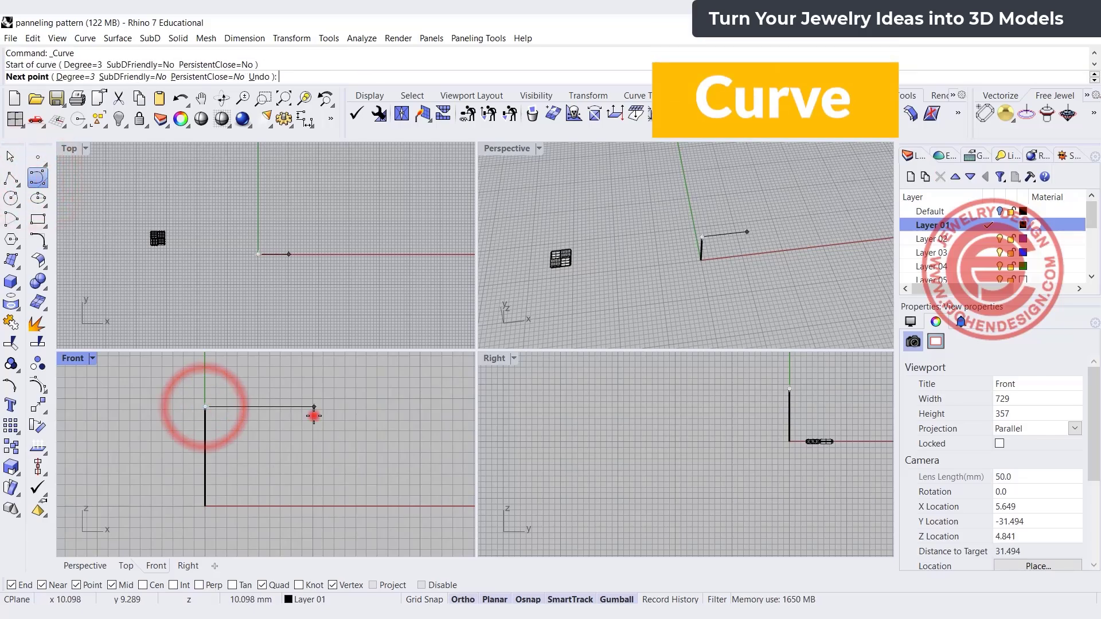
pyautogui.click(314, 408)
pyautogui.click(399, 441)
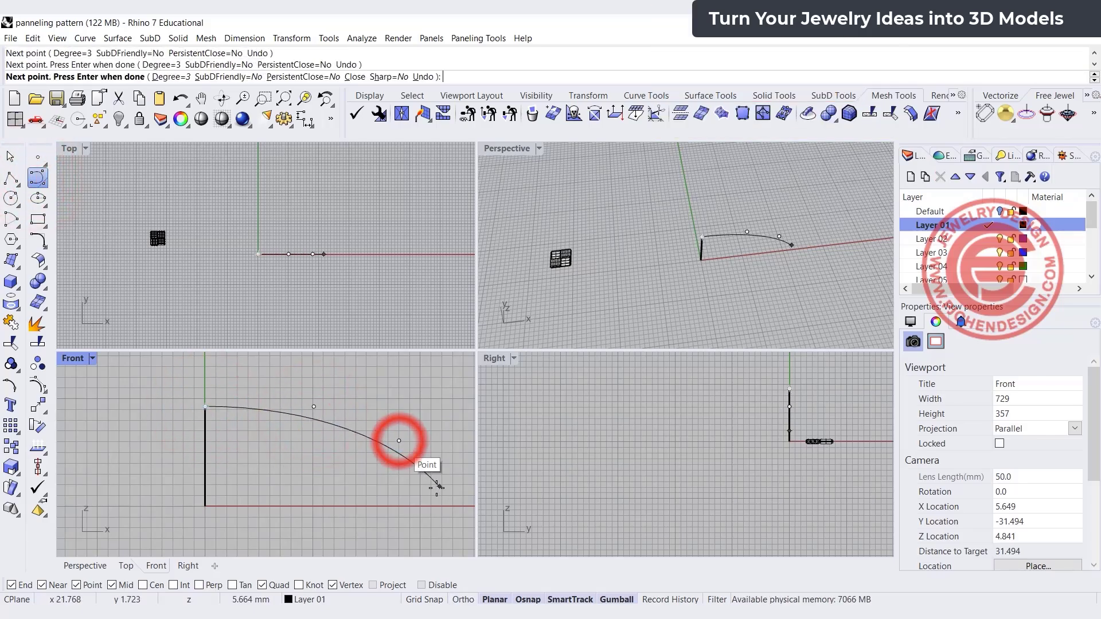
pyautogui.click(412, 471)
pyautogui.click(414, 506)
pyautogui.rightClick(414, 506)
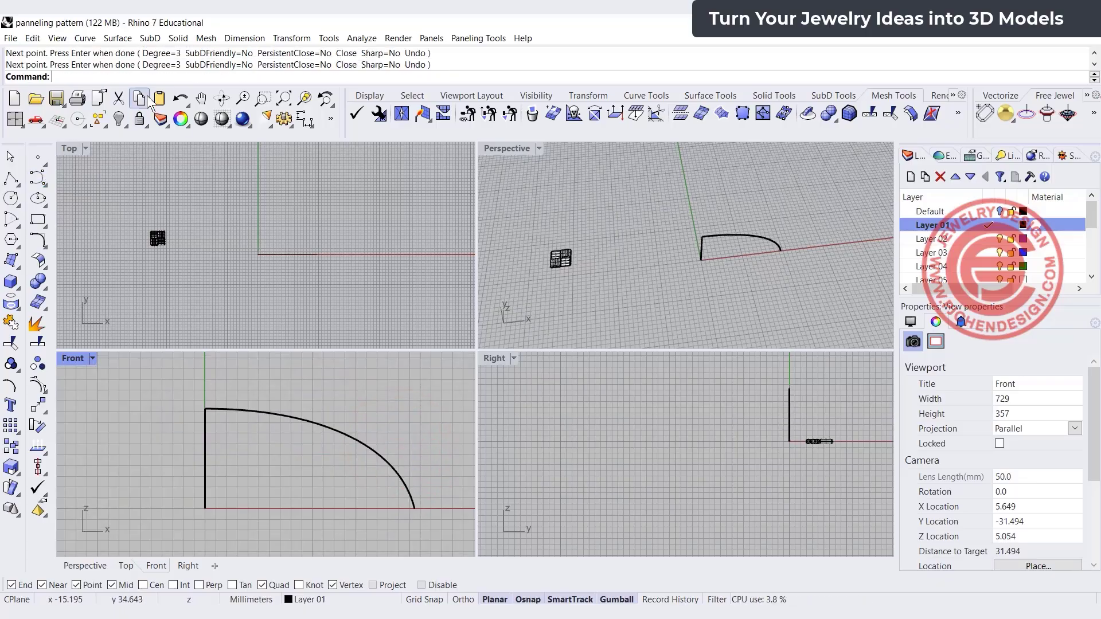
# Step: Revolve the arched curve through 360 degrees around the vertical line to form a dome surface
pyautogui.click(119, 39)
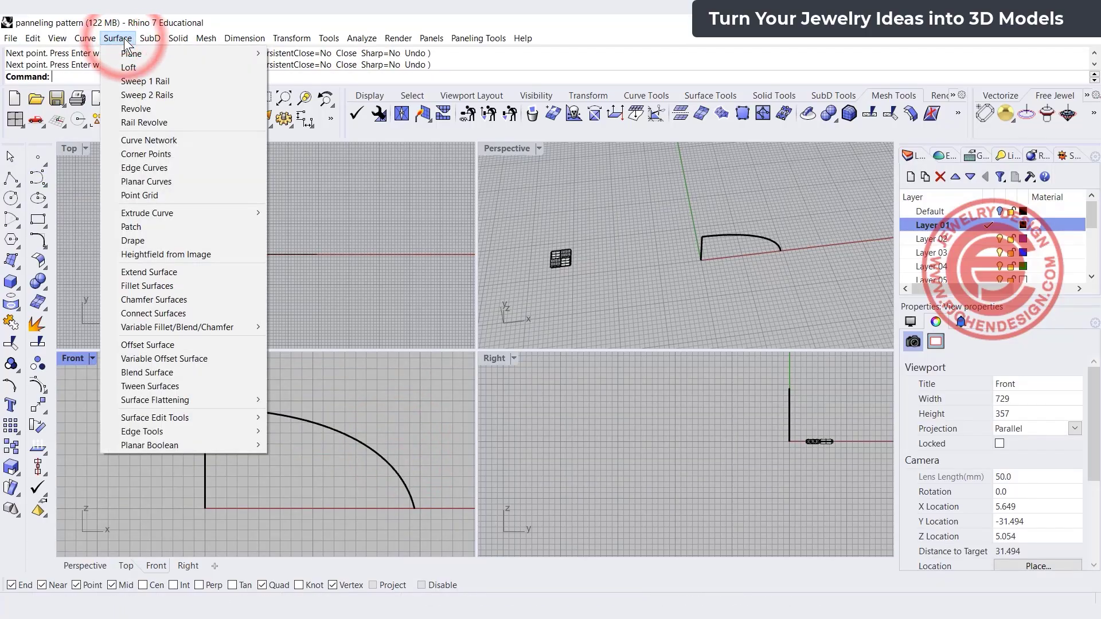
pyautogui.click(130, 117)
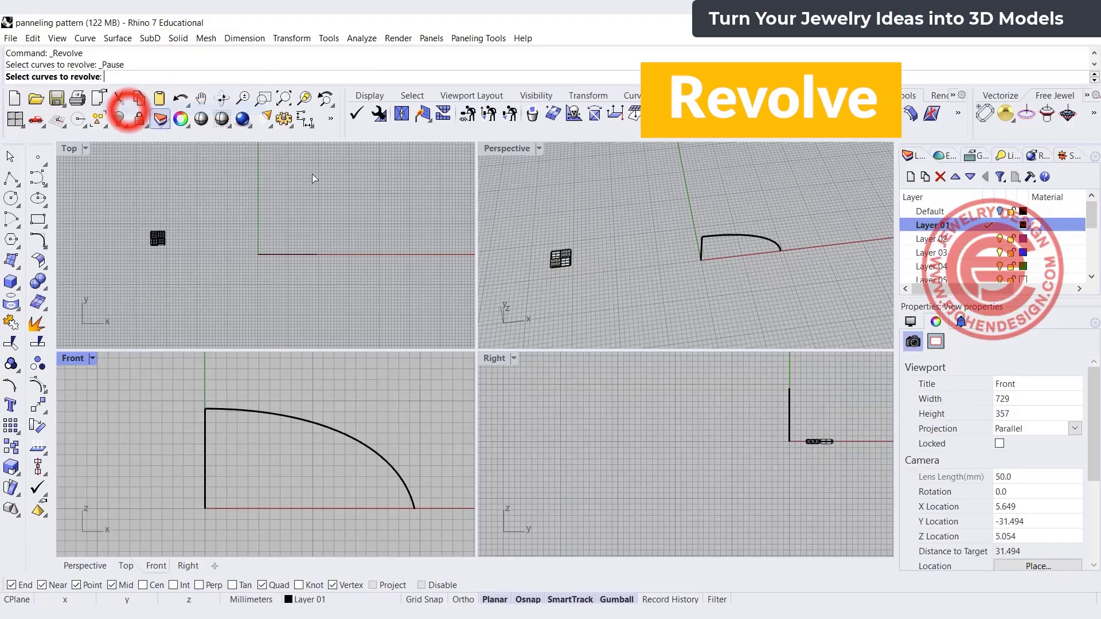
pyautogui.click(743, 236)
pyautogui.press('Return')
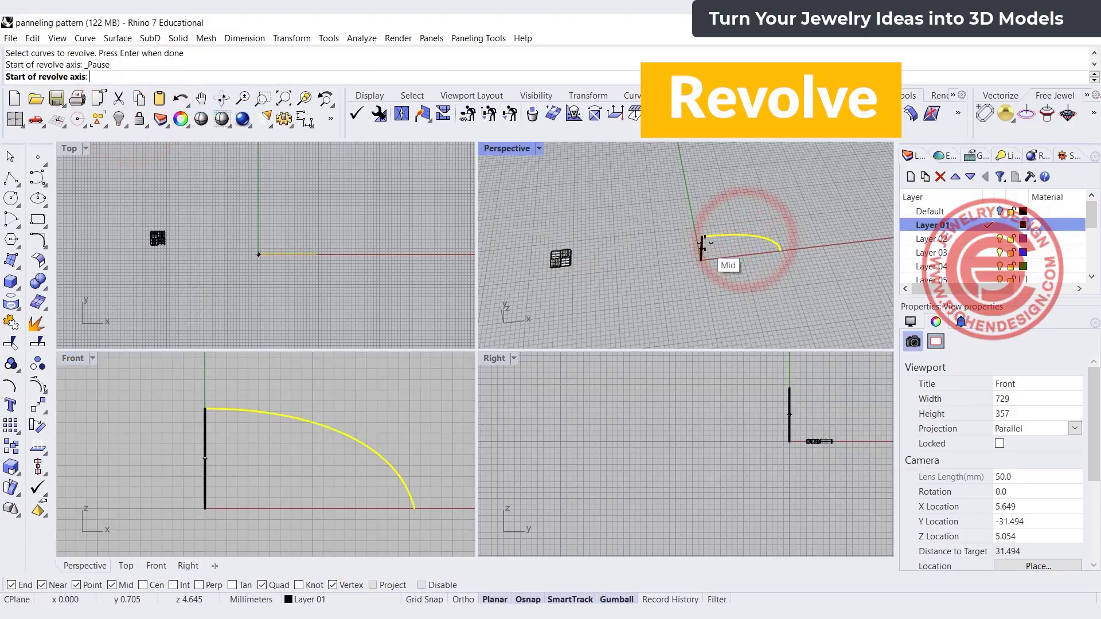
pyautogui.click(701, 237)
pyautogui.click(701, 259)
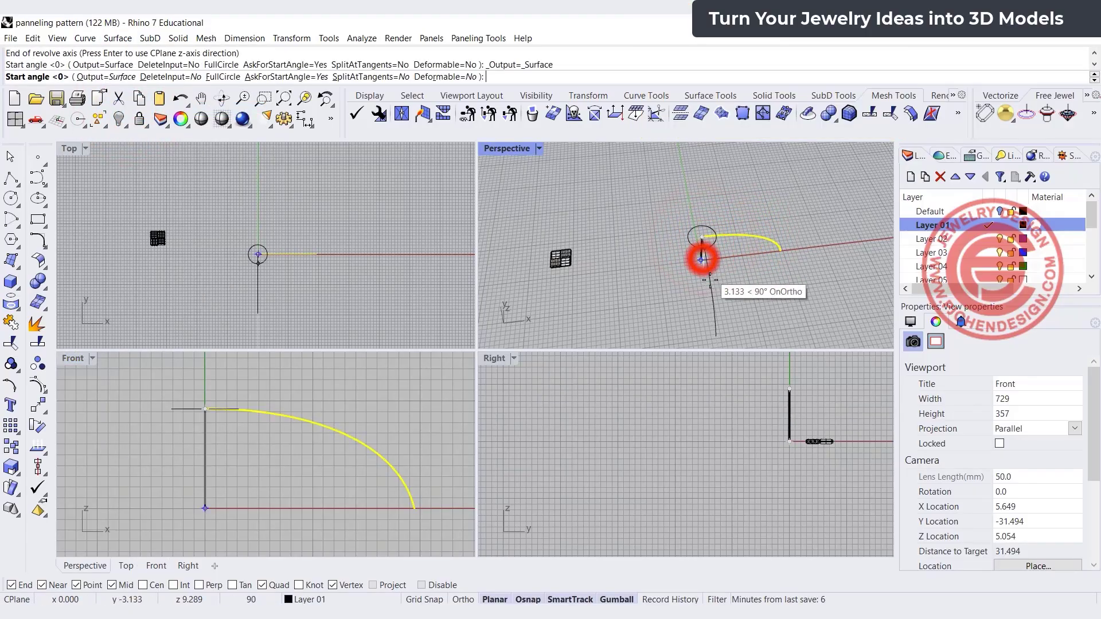
pyautogui.click(705, 264)
pyautogui.press('Return')
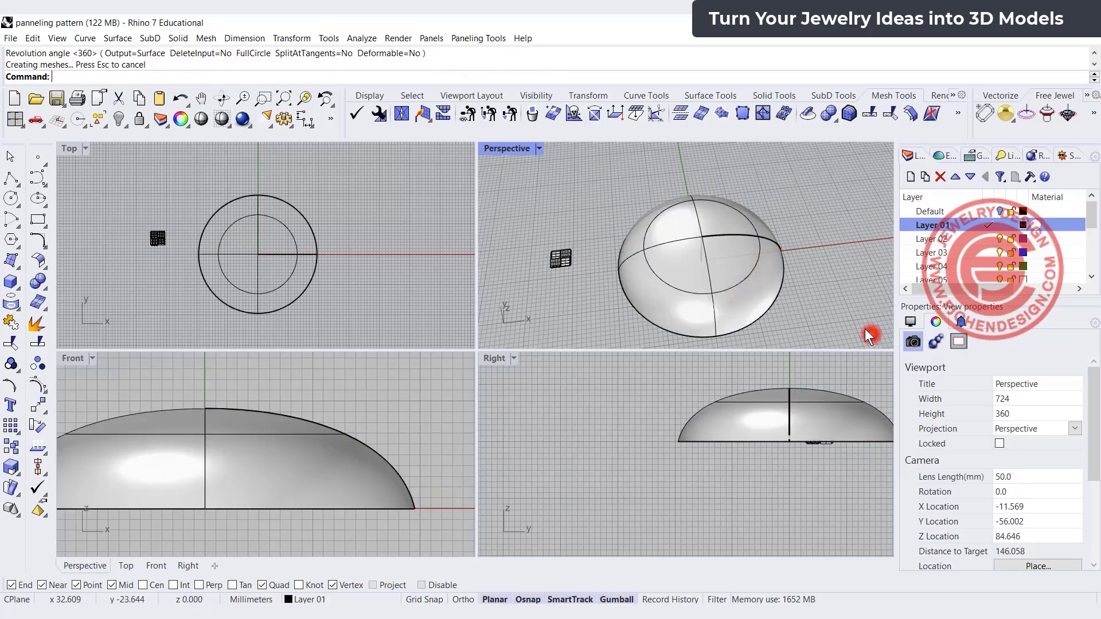
# Step: Examine the revolved dome and the small woven pattern unit in a maximized Perspective view
pyautogui.moveTo(869, 333); pyautogui.dragTo(870, 305, button='right')
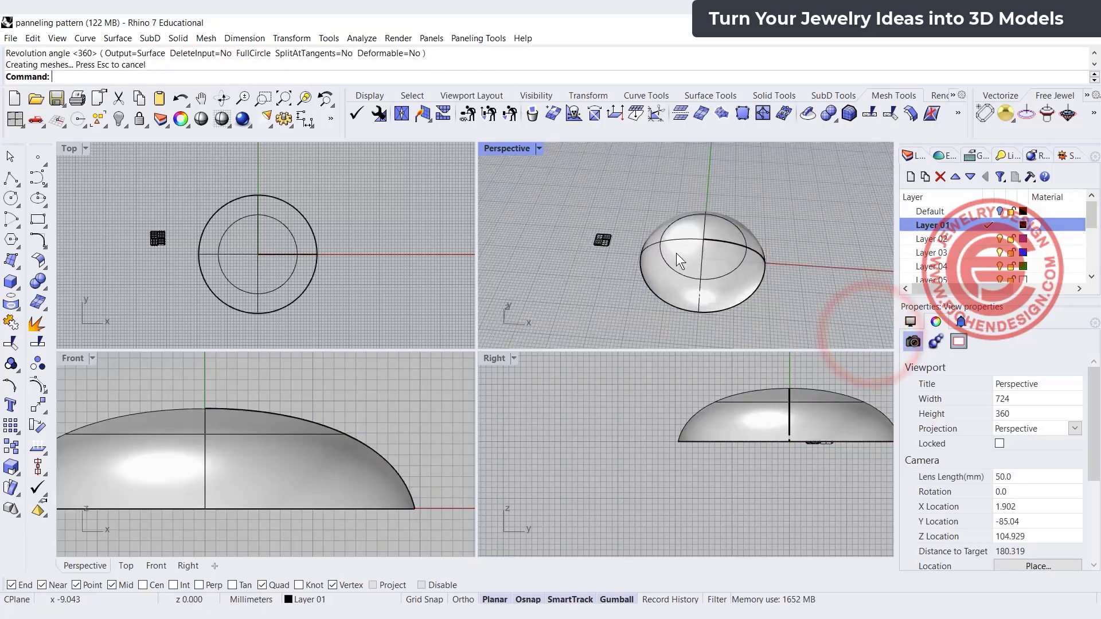
pyautogui.doubleClick(510, 150)
pyautogui.moveTo(510, 150); pyautogui.dragTo(469, 200, button='right')
pyautogui.click(477, 38)
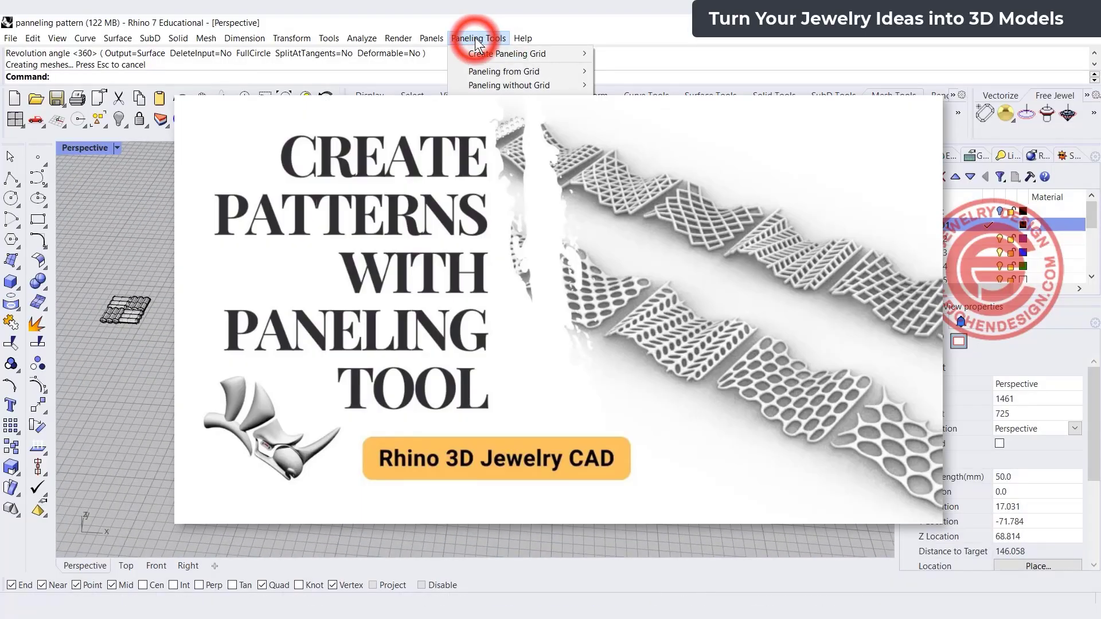
pyautogui.click(476, 39)
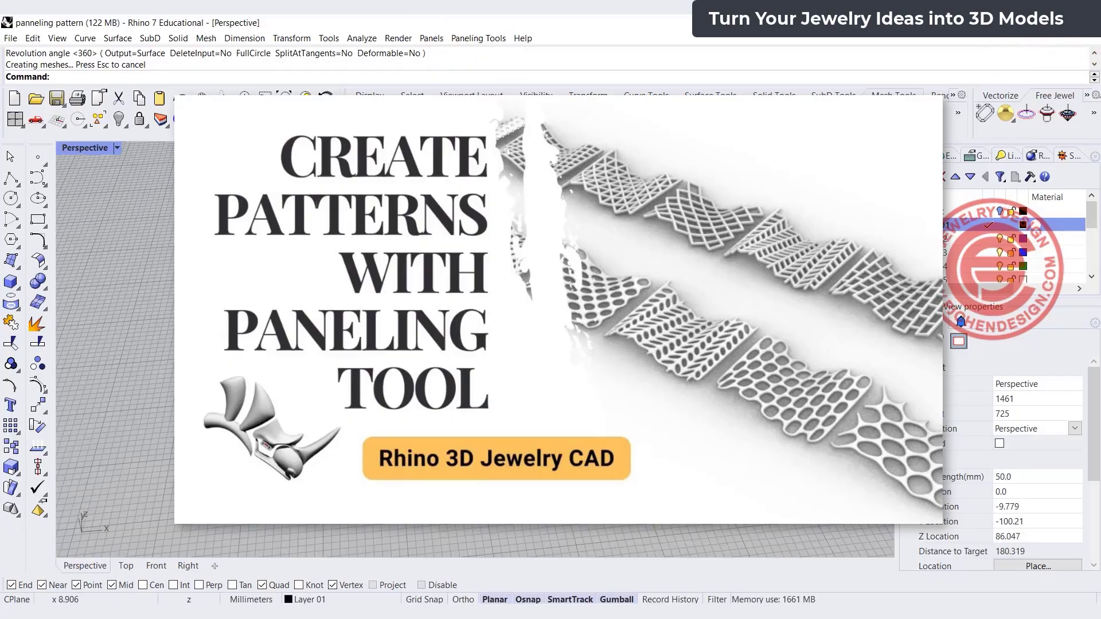
pyautogui.moveTo(476, 332); pyautogui.dragTo(447, 349, button='right')
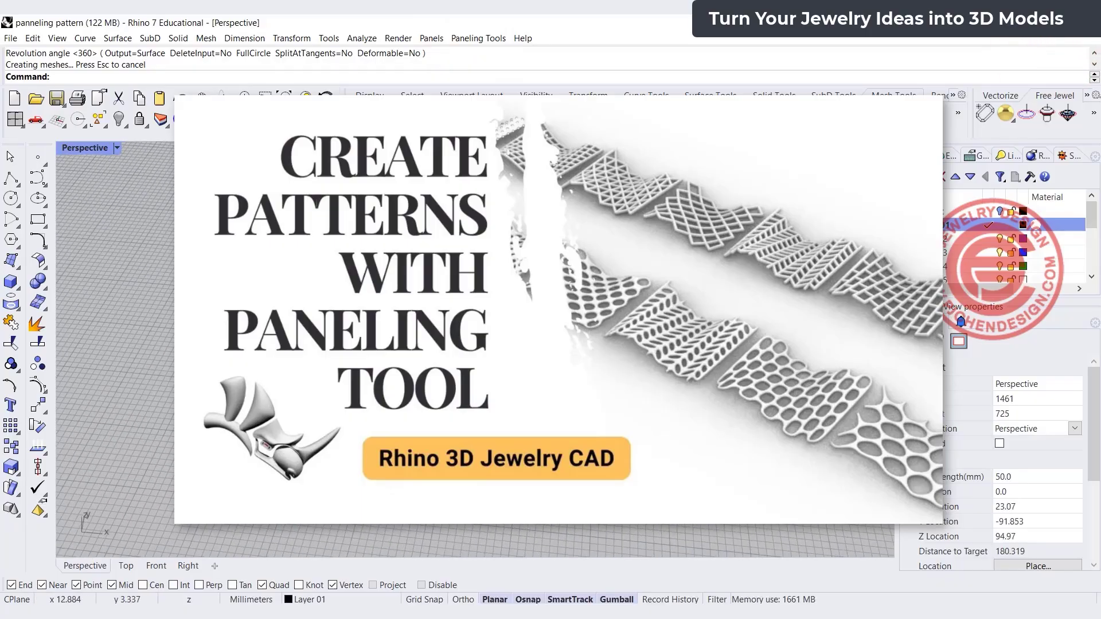
pyautogui.scroll(2, 476, 344)
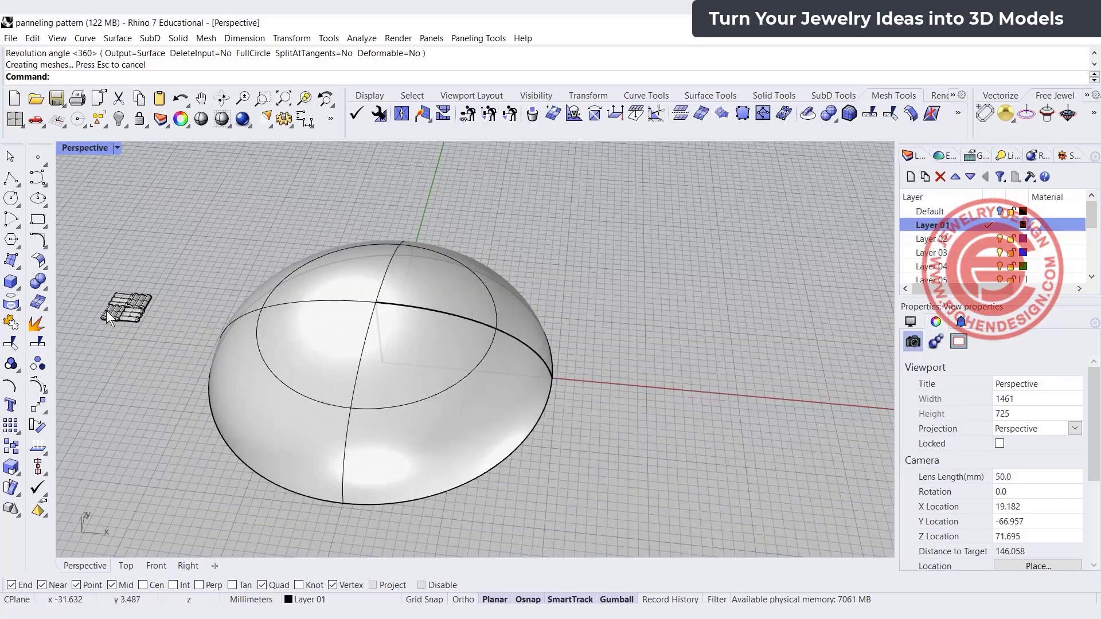
pyautogui.scroll(6, 108, 313)
pyautogui.keyDown('shift'); pyautogui.moveTo(145, 320); pyautogui.dragTo(365, 364, button='right'); pyautogui.keyUp('shift')
pyautogui.moveTo(229, 248); pyautogui.dragTo(543, 438)
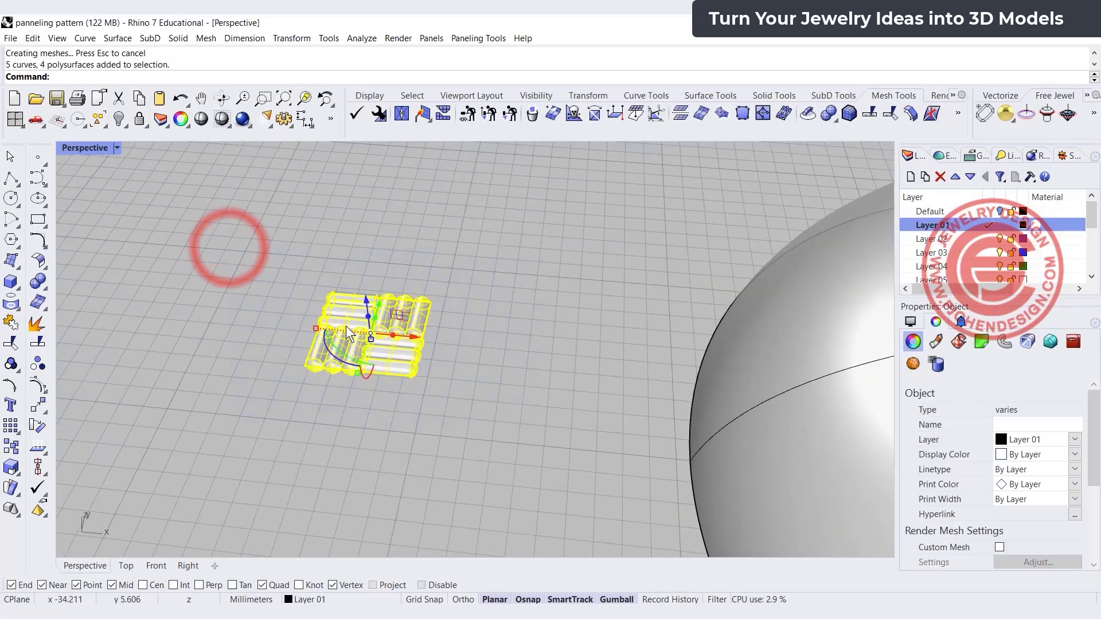
pyautogui.scroll(-7, 523, 361)
pyautogui.keyDown('shift'); pyautogui.moveTo(791, 438); pyautogui.dragTo(457, 358, button='right'); pyautogui.keyUp('shift')
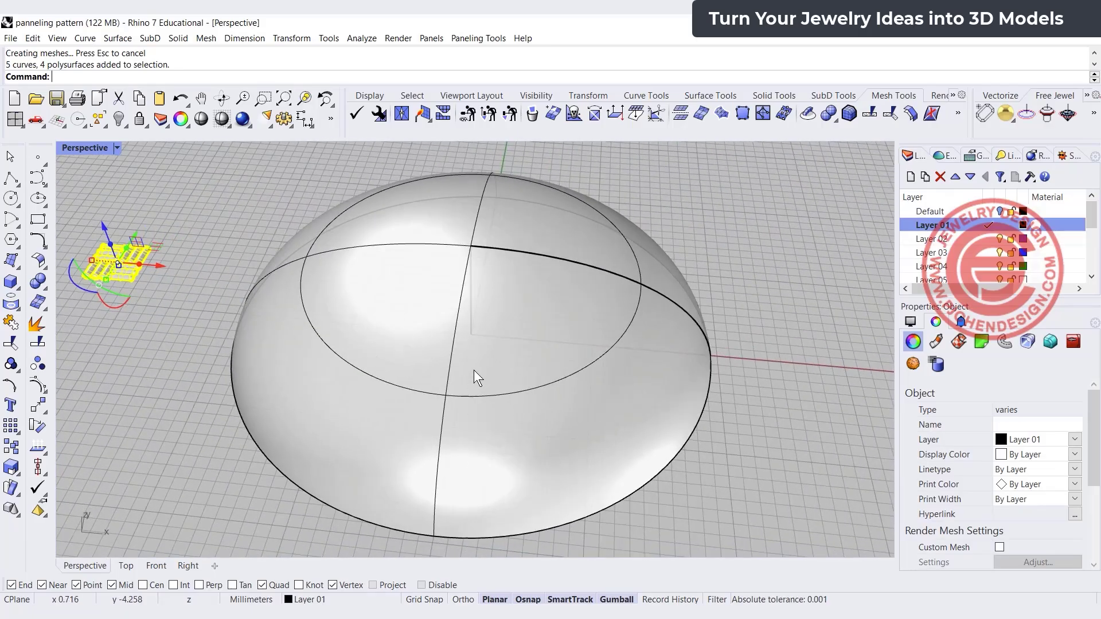
# Step: Start a Surface Domain Number paneling grid on the dome surface and show it in a maximized Top view
pyautogui.click(474, 344)
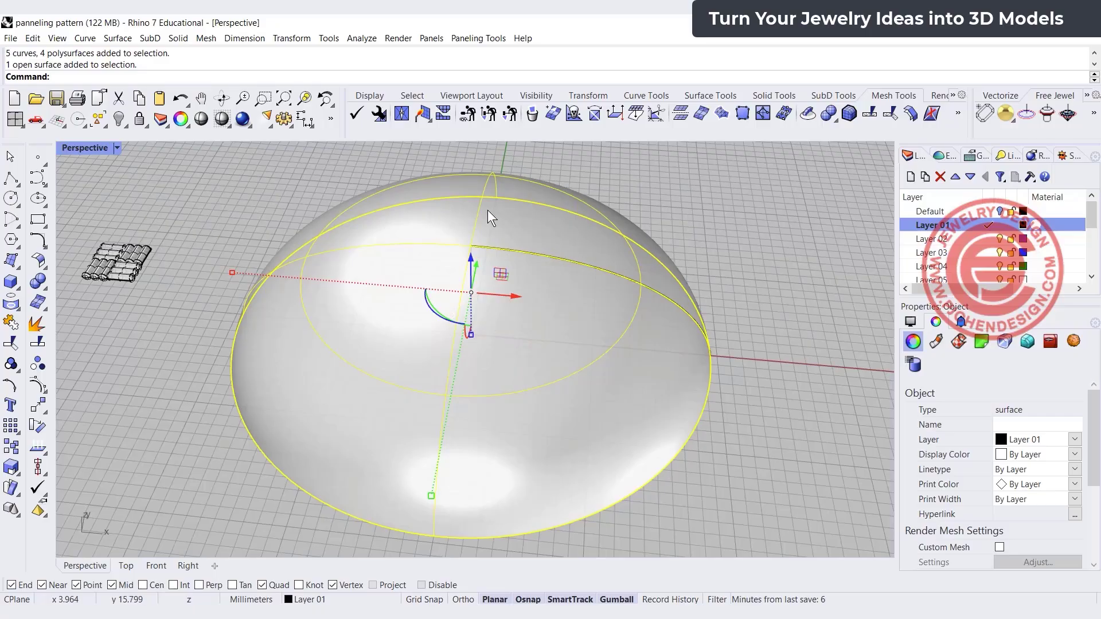
pyautogui.click(478, 38)
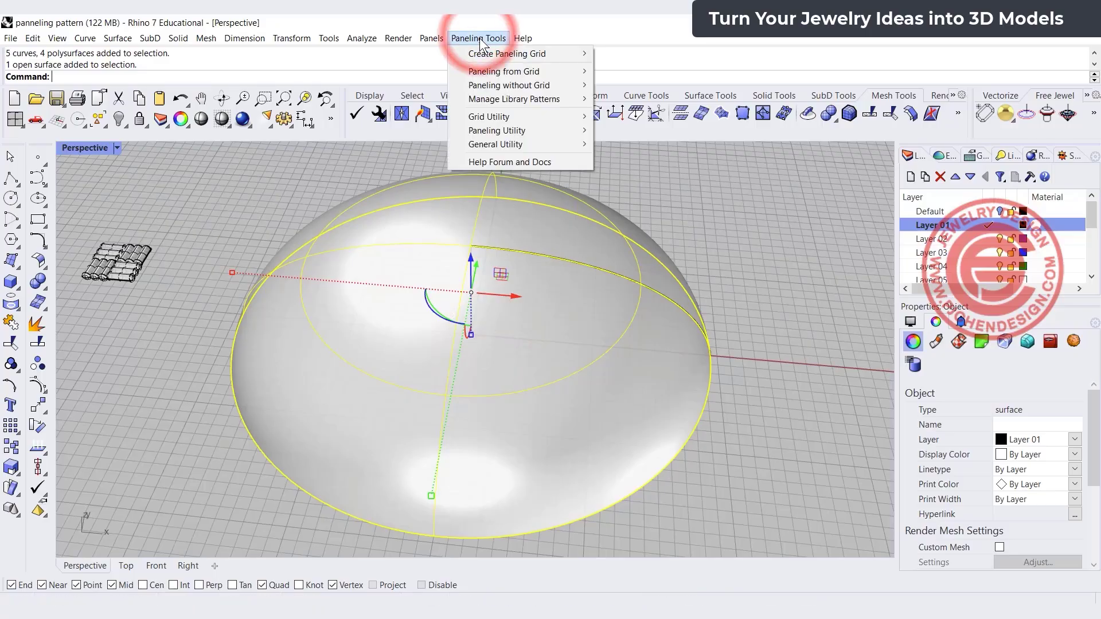
pyautogui.moveTo(478, 53)
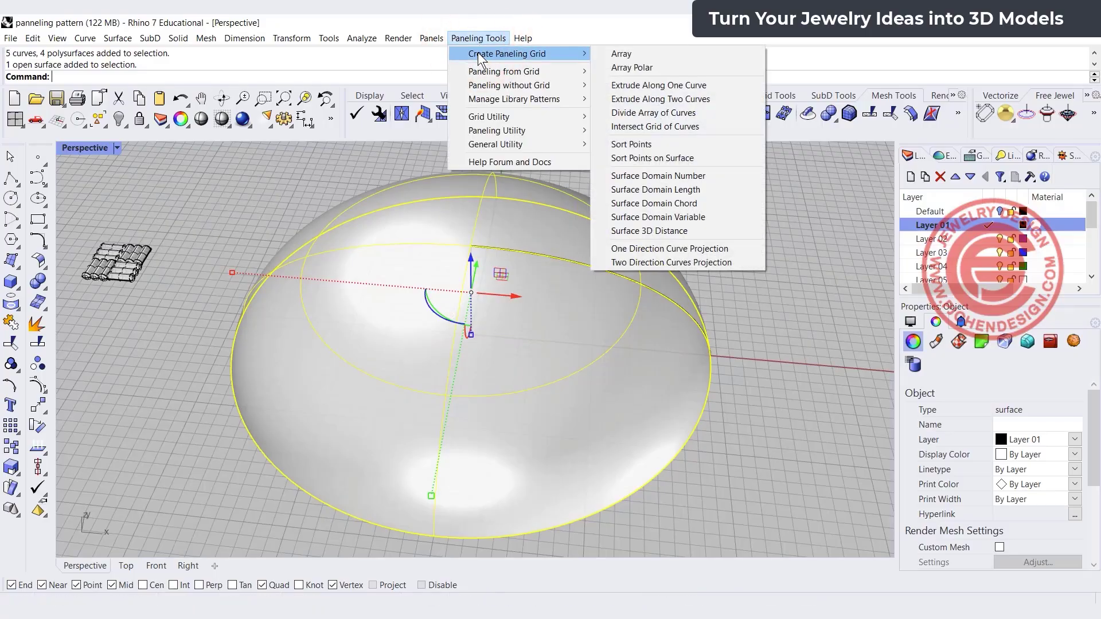
pyautogui.click(643, 180)
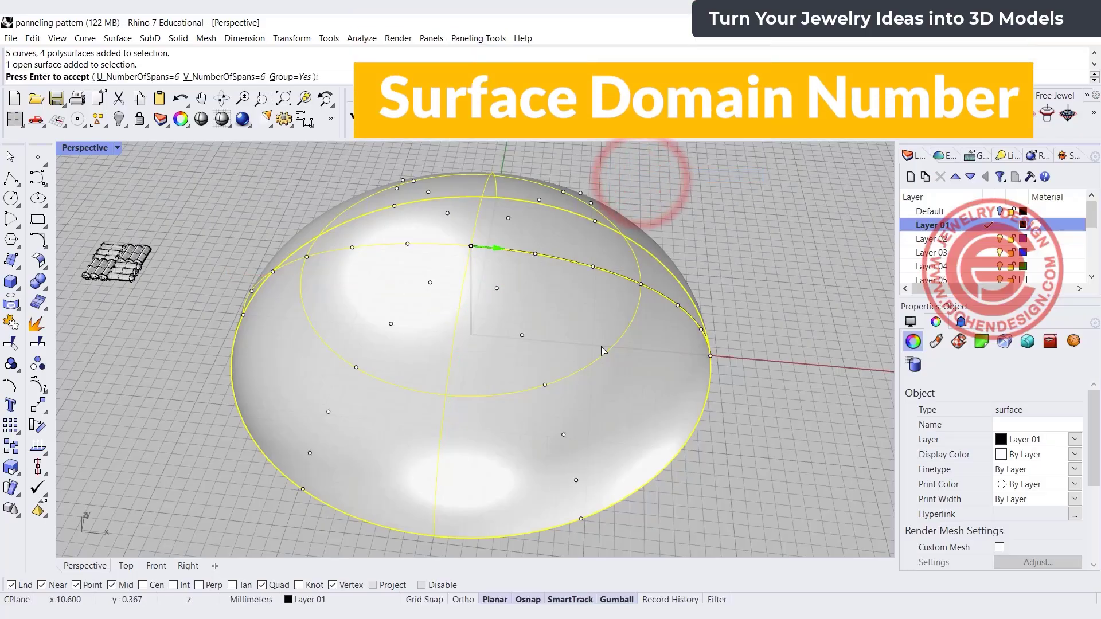
pyautogui.moveTo(523, 334)
pyautogui.mouseDown(button='right')
pyautogui.moveTo(587, 359)
pyautogui.moveTo(527, 356)
pyautogui.mouseUp(button='right')
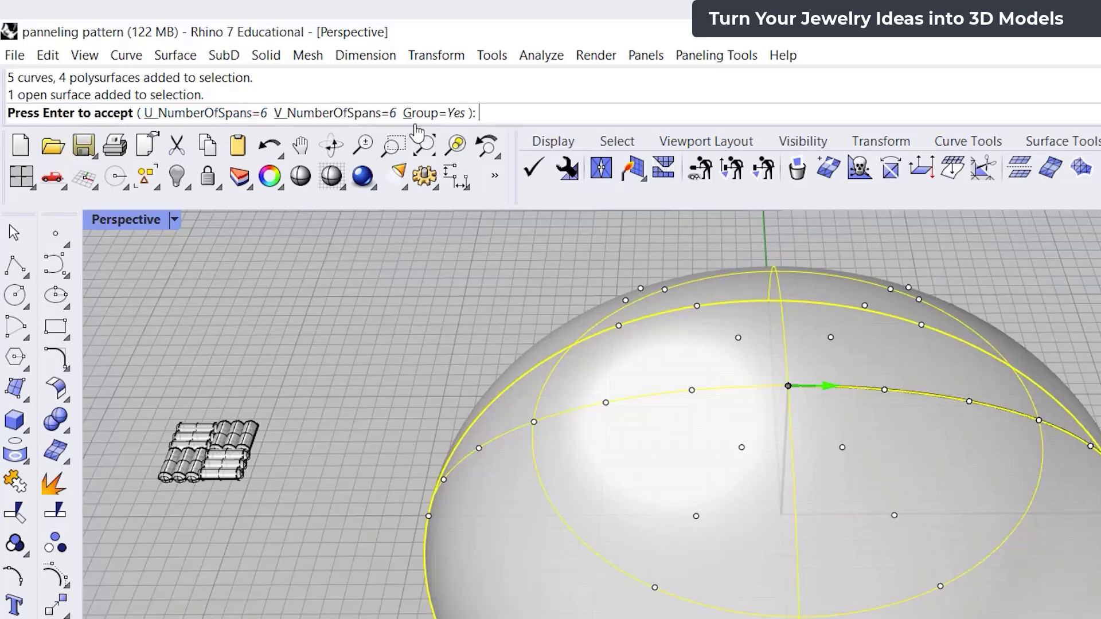
pyautogui.click(523, 104)
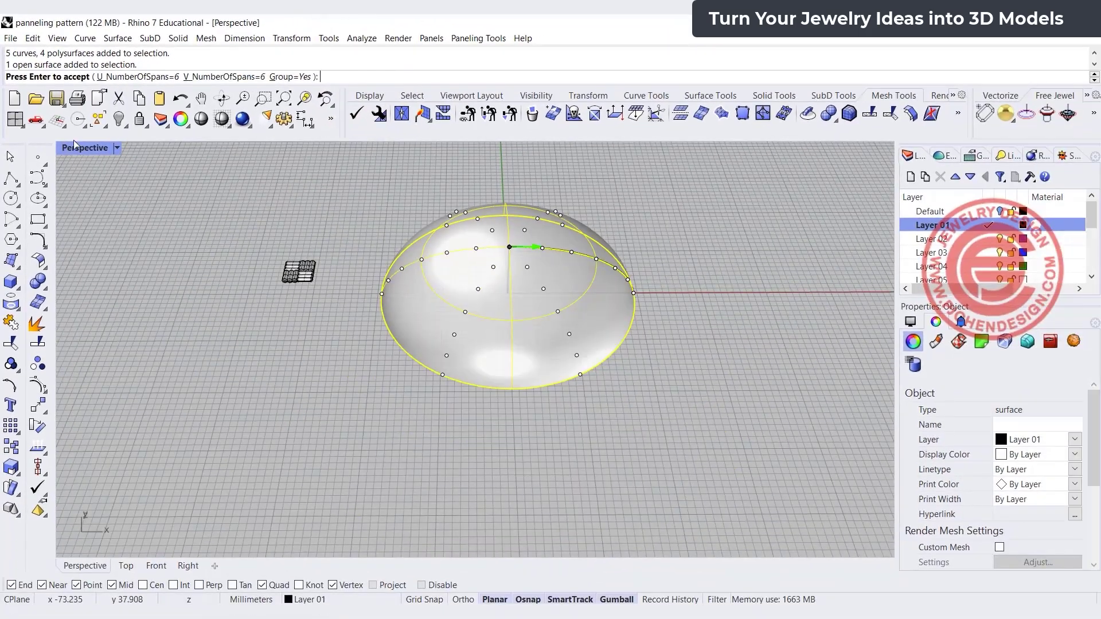
pyautogui.doubleClick(74, 148)
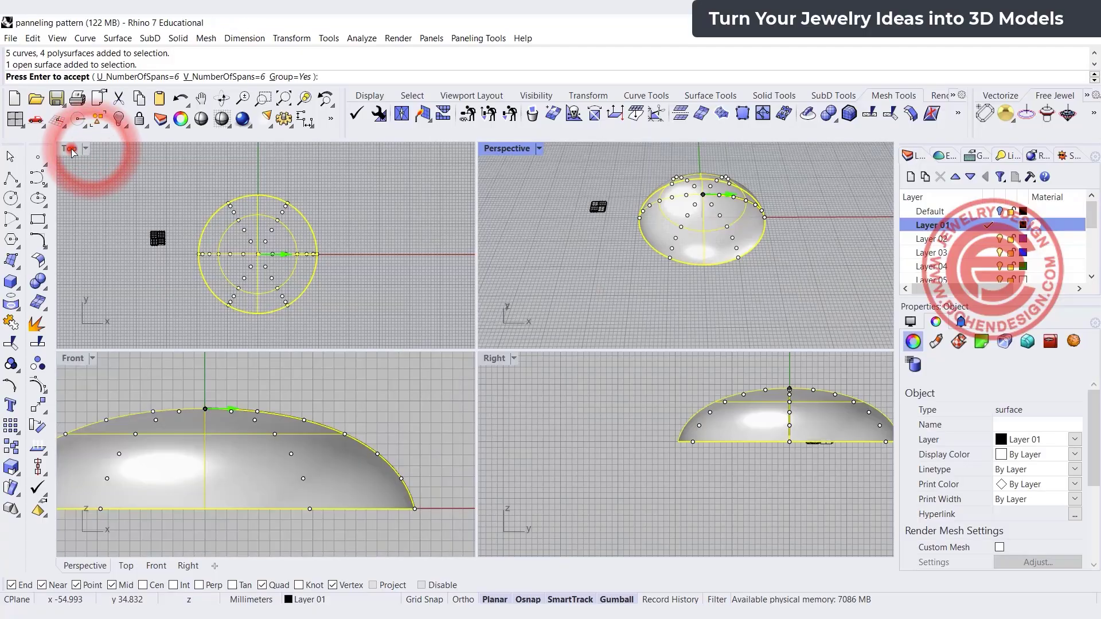
pyautogui.doubleClick(70, 149)
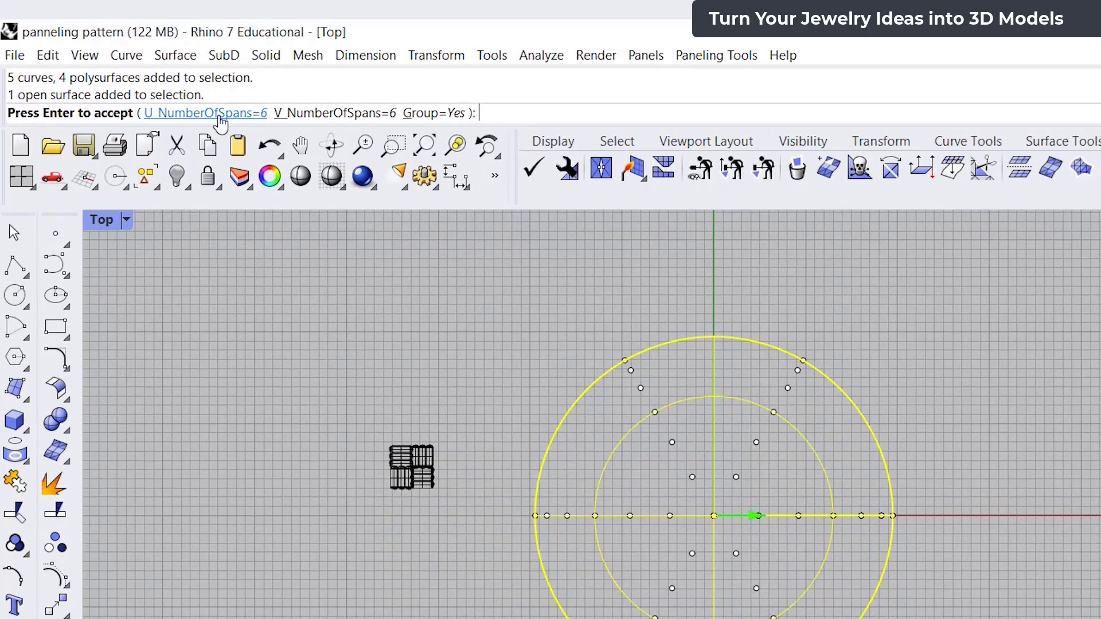
# Step: Set the paneling grid's U number of spans to 10
pyautogui.click(219, 115)
pyautogui.write('10')
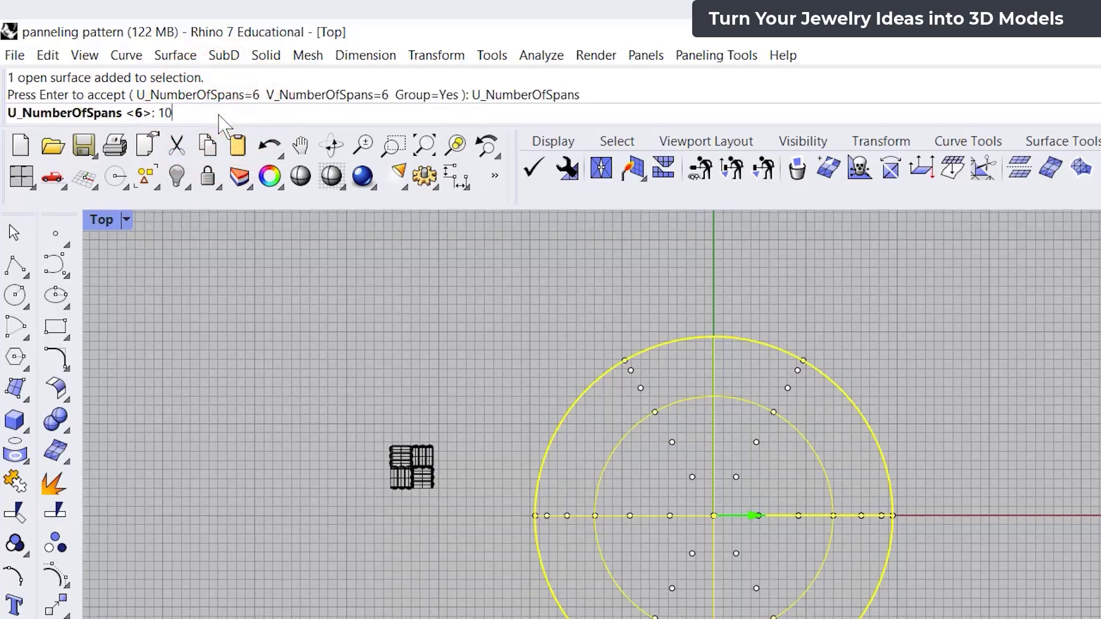
pyautogui.press('Return')
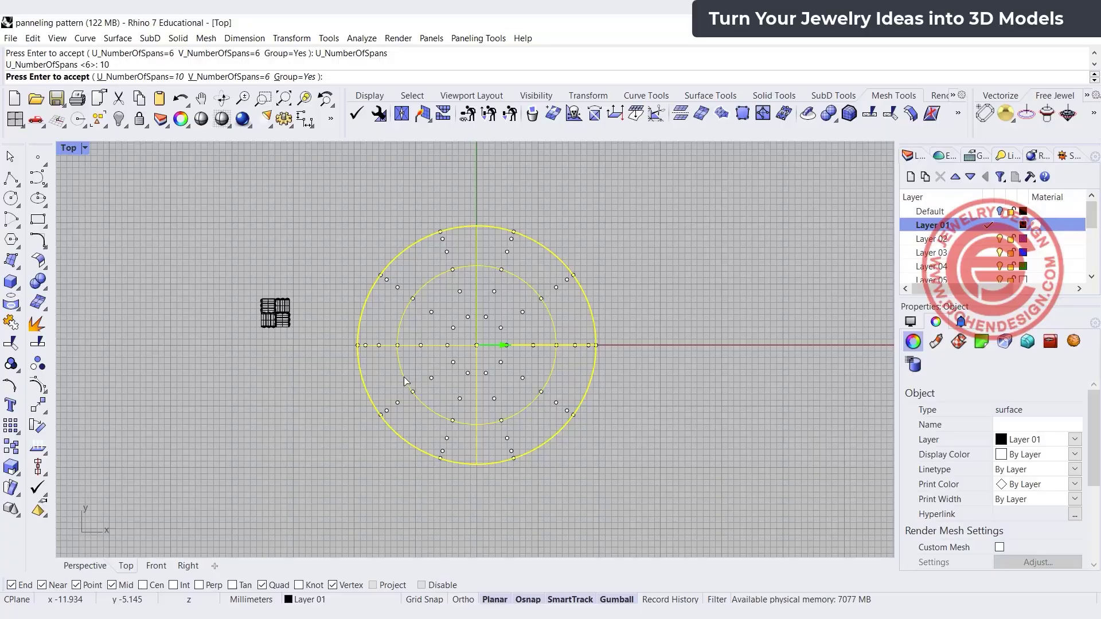
# Step: Set the dome grid's U number of spans to 18
pyautogui.scroll(1, 408, 379)
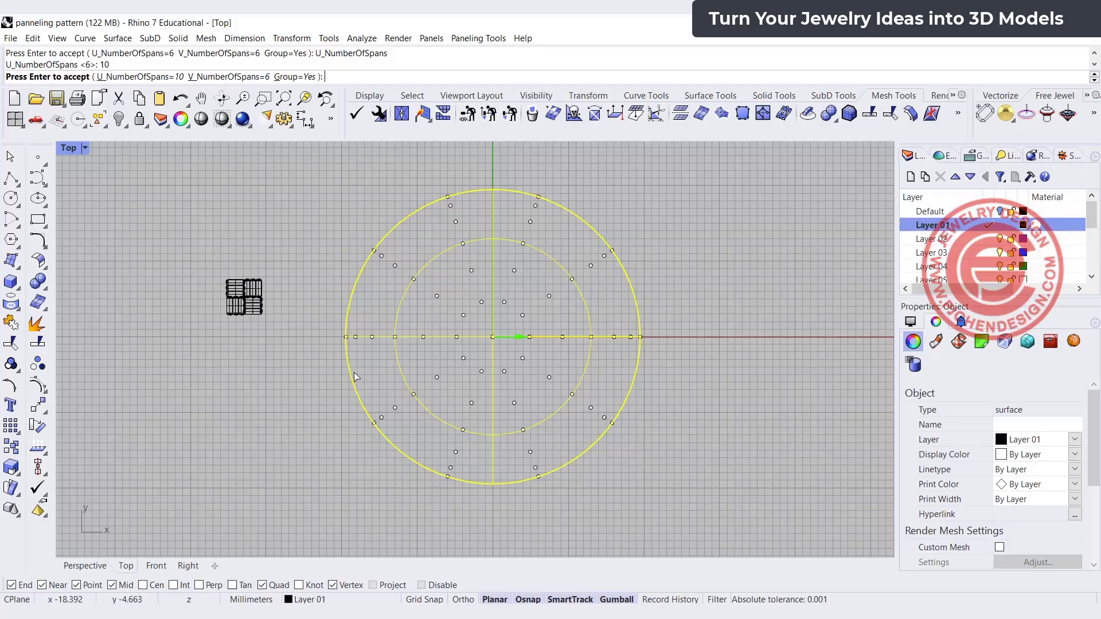
pyautogui.click(134, 77)
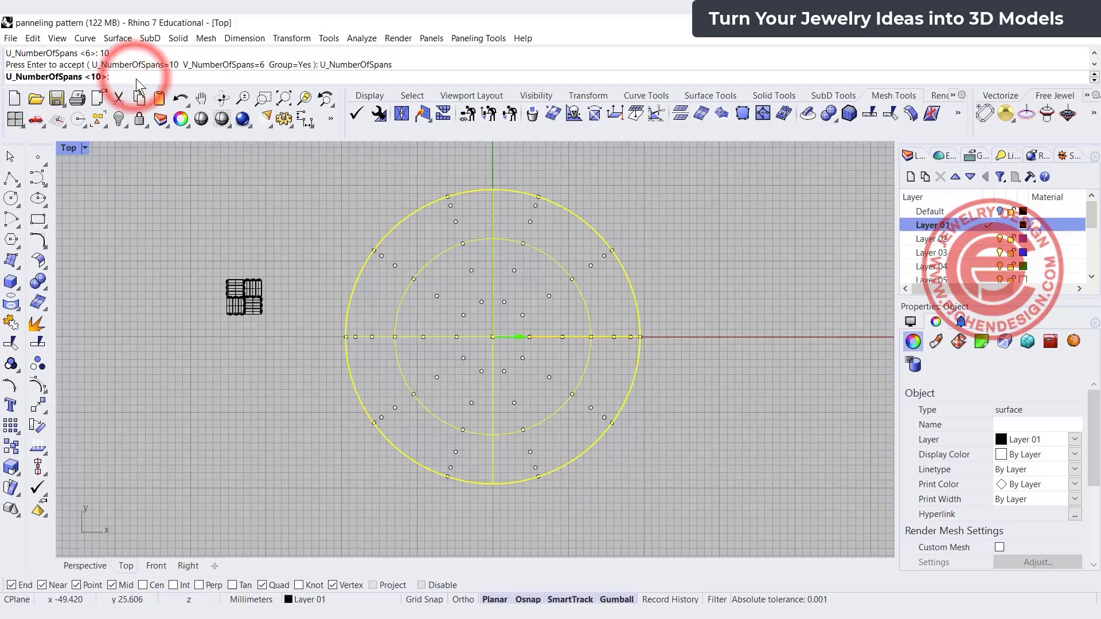
pyautogui.press('Return')
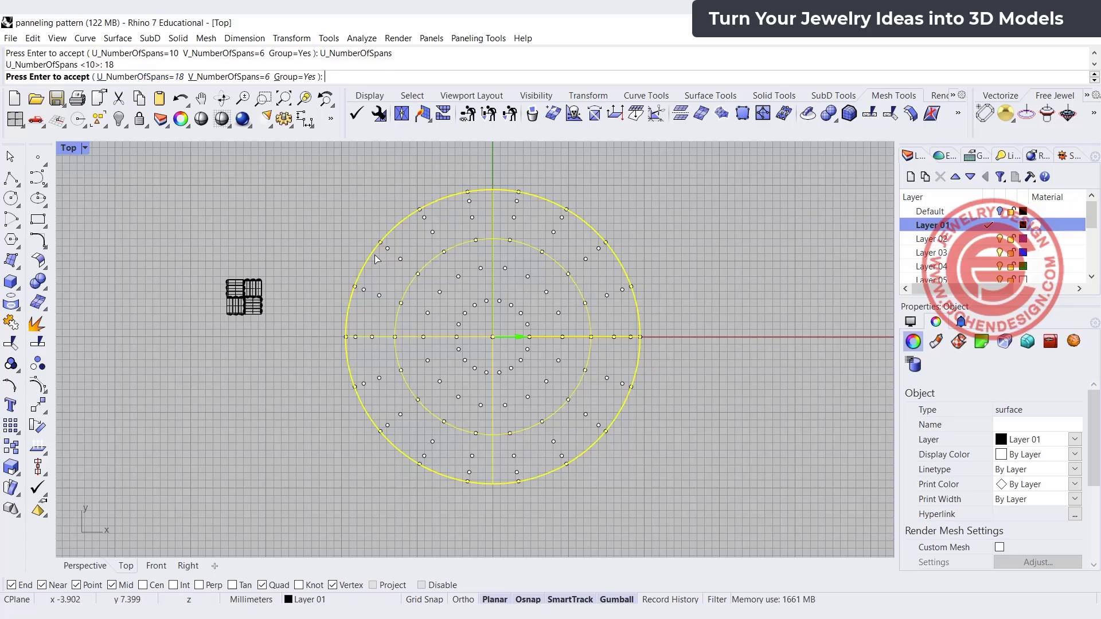
# Step: Set the dome grid's U number of spans to 24
pyautogui.click(133, 77)
pyautogui.write('24')
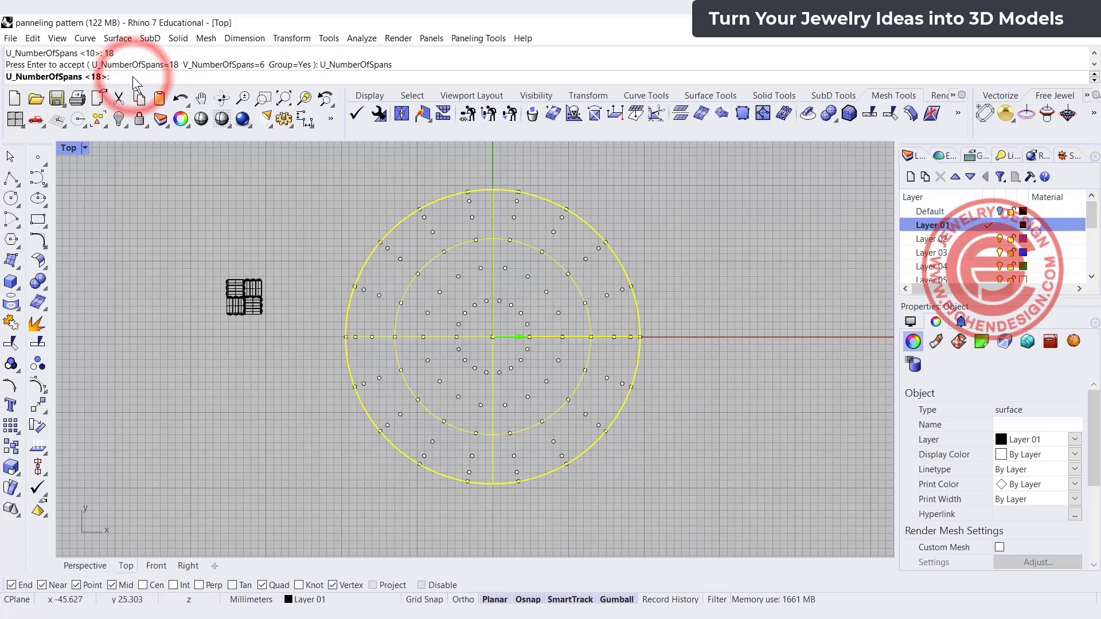
pyautogui.press('Return')
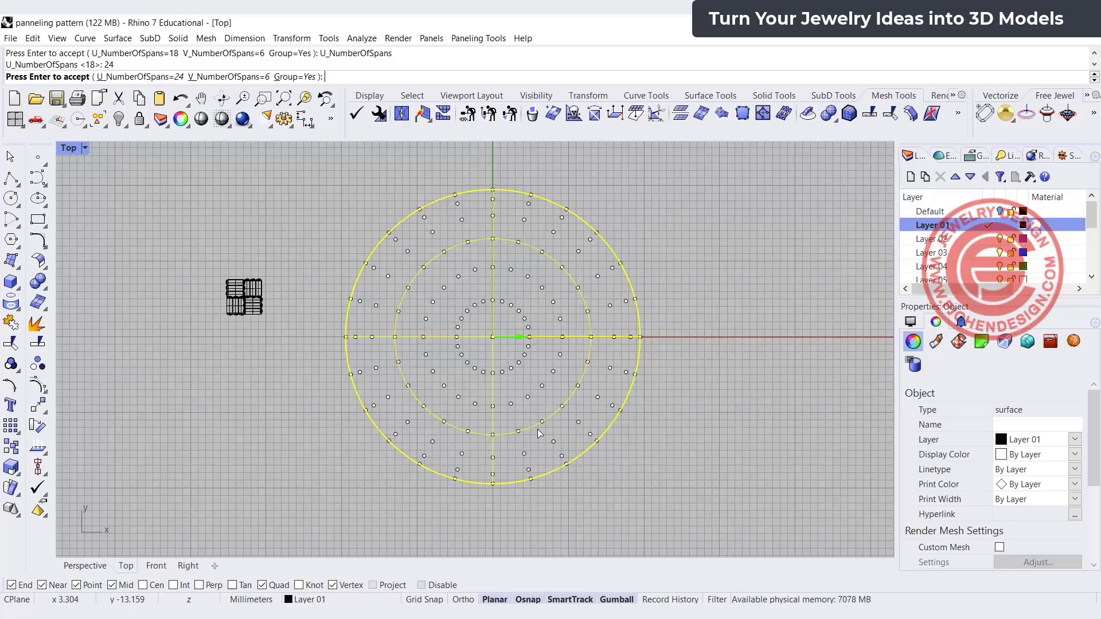
pyautogui.scroll(3, 545, 201)
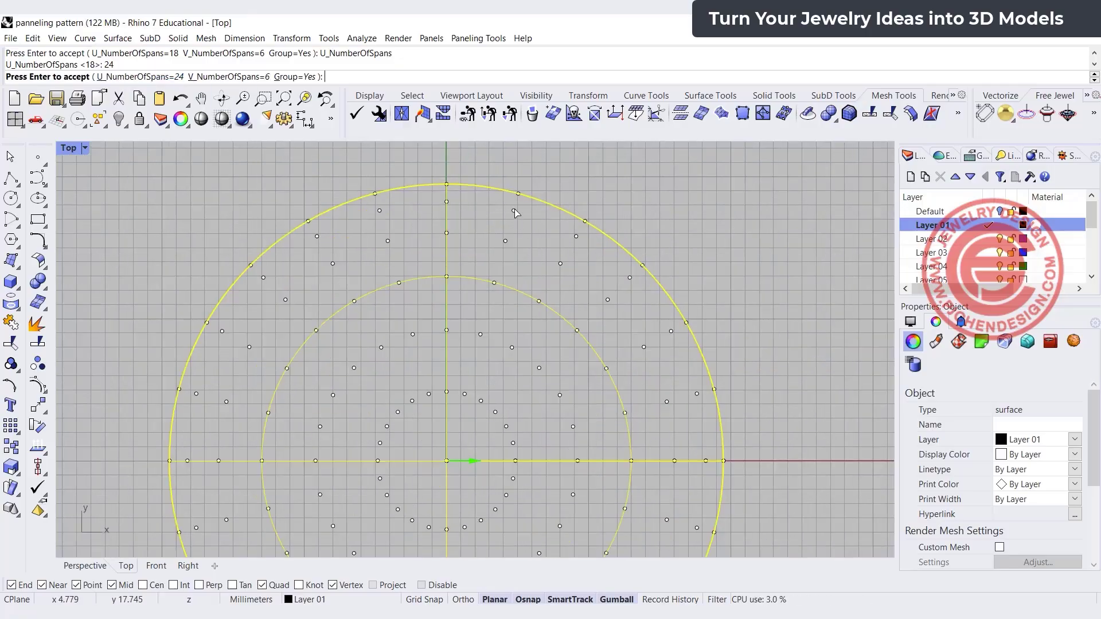
pyautogui.scroll(-6, 389, 287)
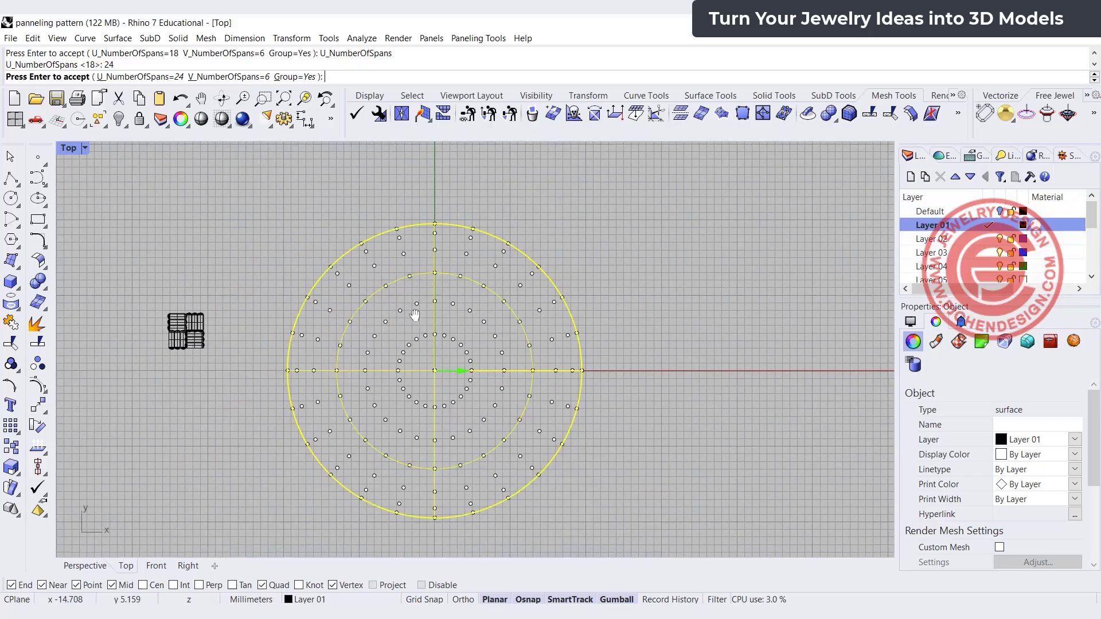
pyautogui.moveTo(415, 314); pyautogui.dragTo(531, 282, button='right')
pyautogui.scroll(2, 256, 292)
pyautogui.scroll(1, 328, 298)
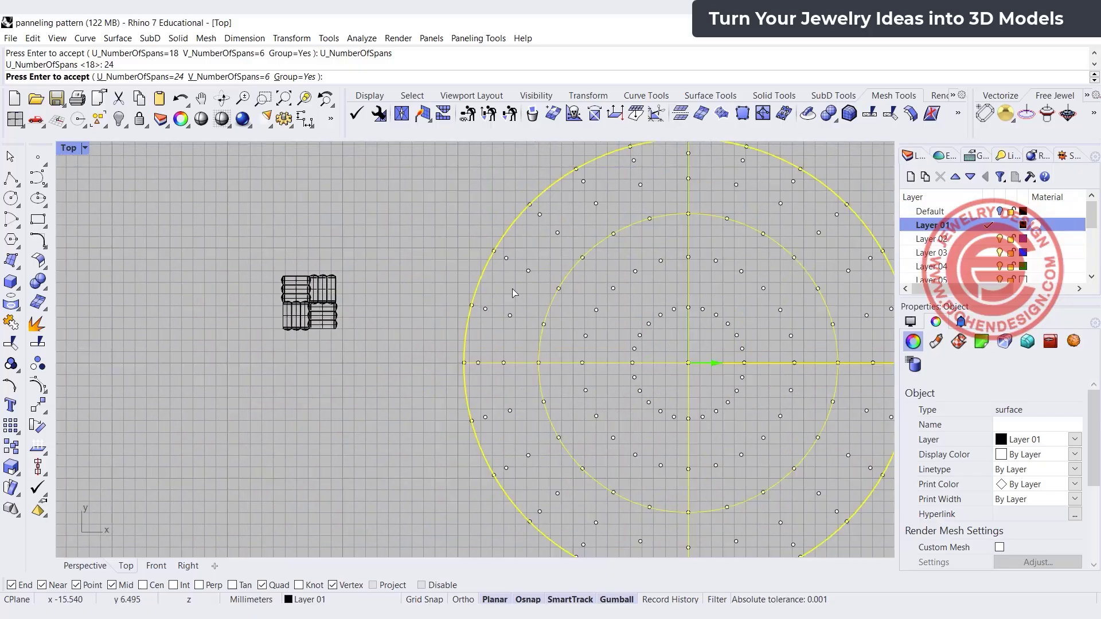
# Step: Set the dome grid's U number of spans to 30 and accept the paneling grid
pyautogui.click(160, 77)
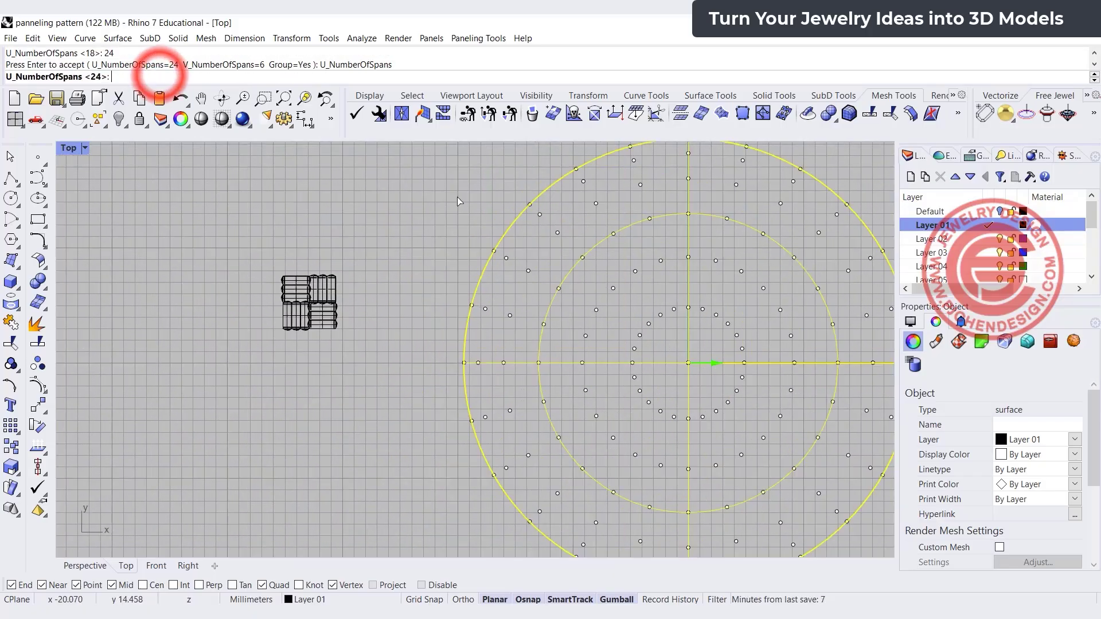
pyautogui.write('3')
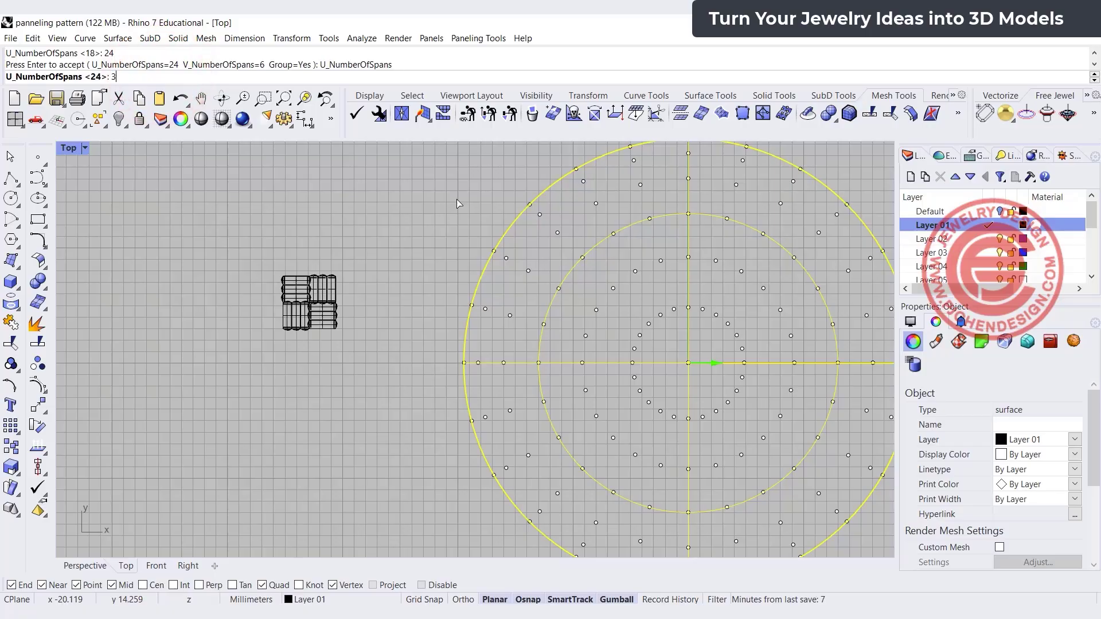
pyautogui.write('0')
pyautogui.press('Return')
pyautogui.moveTo(588, 294); pyautogui.dragTo(492, 256, button='right')
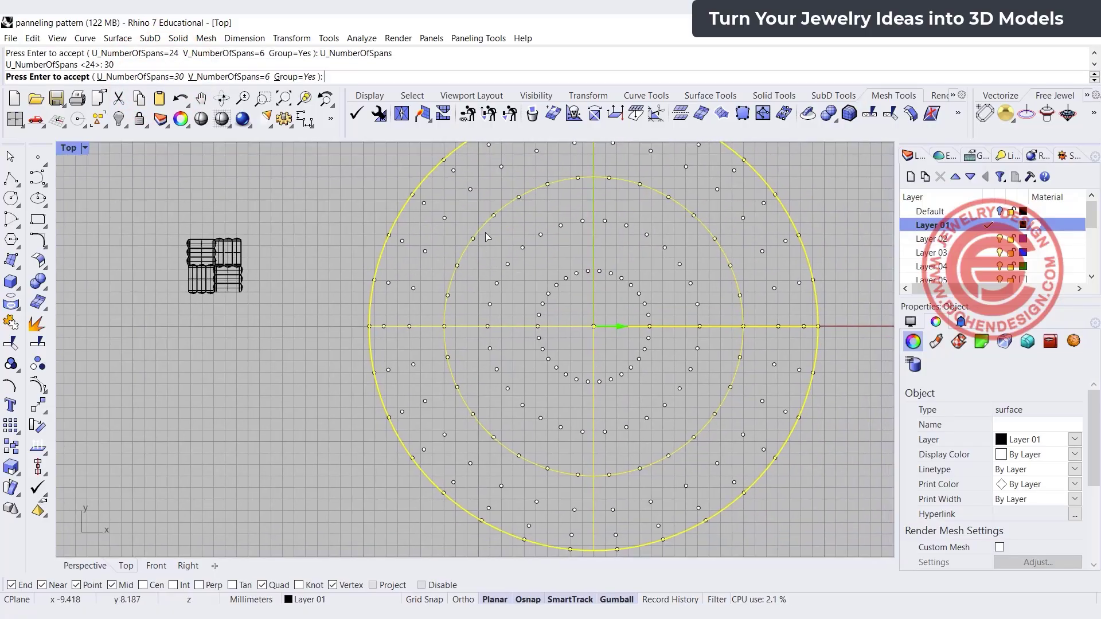
pyautogui.press('Return')
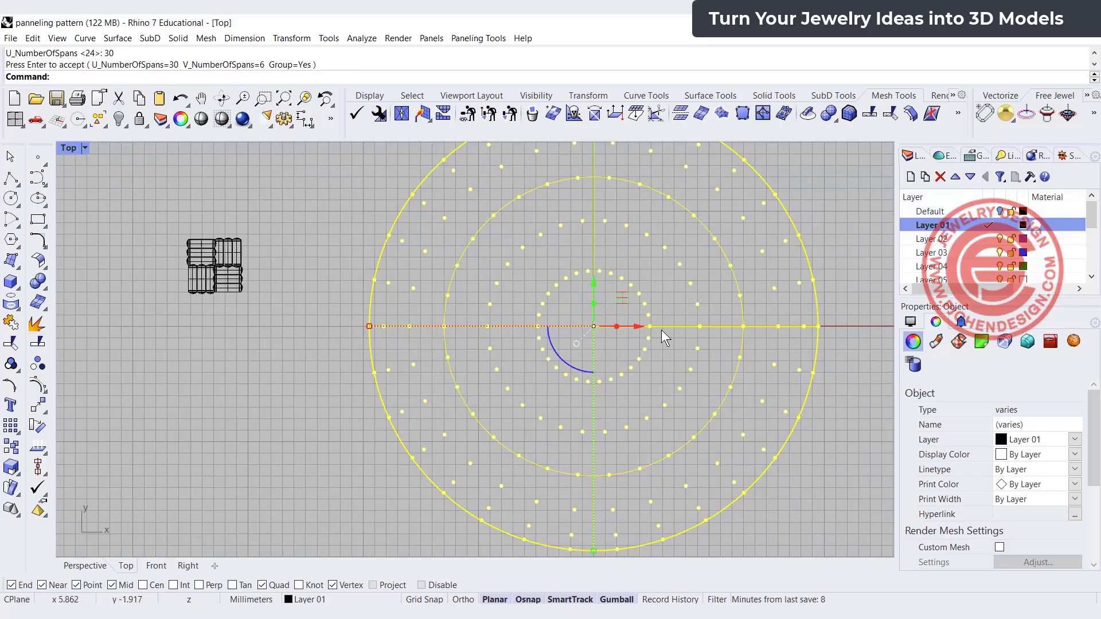
# Step: Ungroup the grid points and delete the points at the dome's center together with the innermost ring
pyautogui.click(330, 237)
pyautogui.click(423, 249)
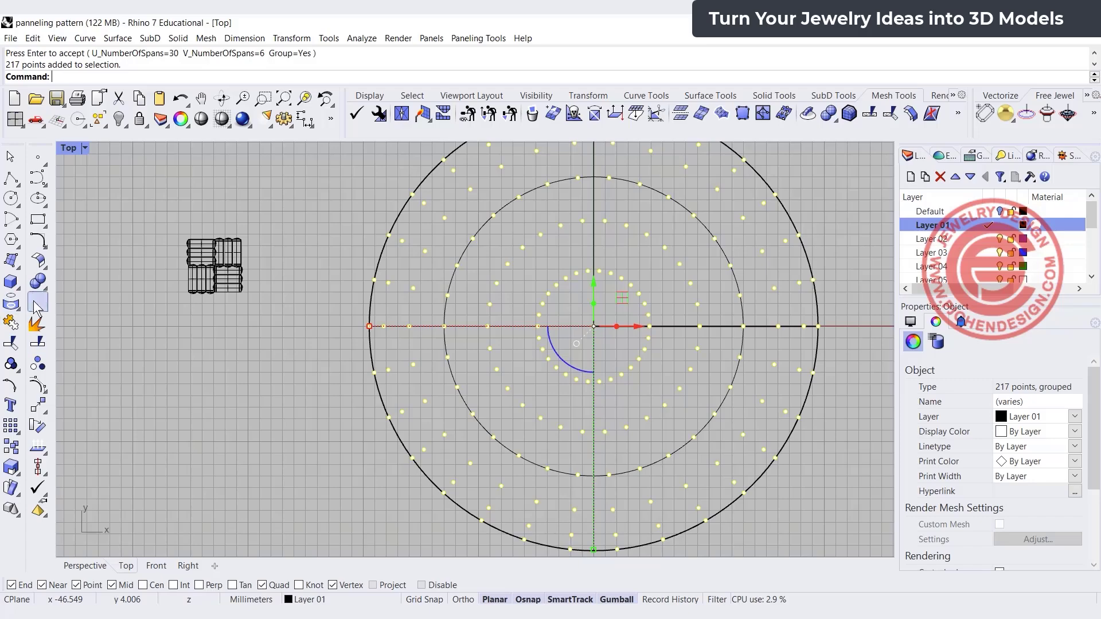
pyautogui.click(37, 361)
pyautogui.moveTo(529, 268); pyautogui.dragTo(666, 397)
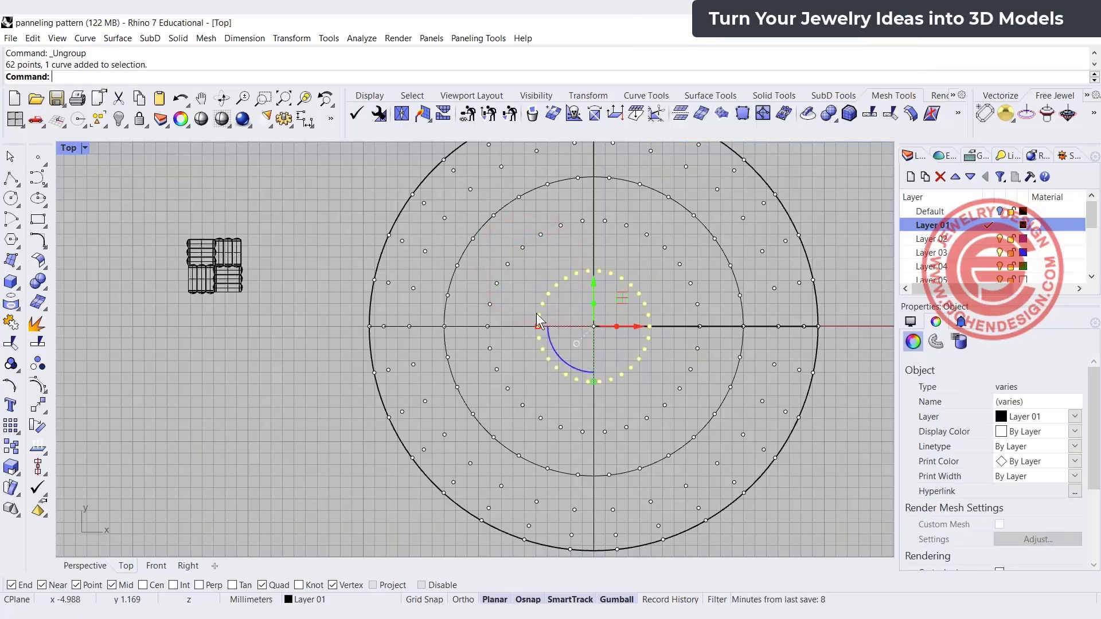
pyautogui.press('Delete')
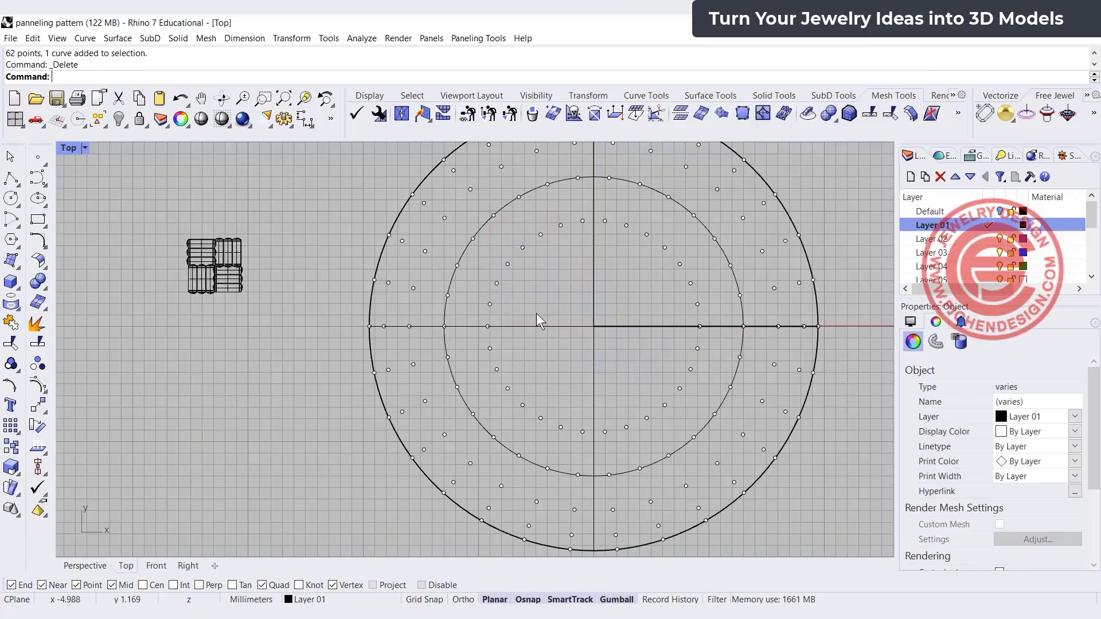
# Step: Group the remaining grid points on the dome, leaving the dome surface out of the selection
pyautogui.scroll(-4, 535, 313)
pyautogui.moveTo(381, 160); pyautogui.dragTo(852, 484)
pyautogui.keyDown('ctrl'); pyautogui.click(703, 258); pyautogui.keyUp('ctrl')
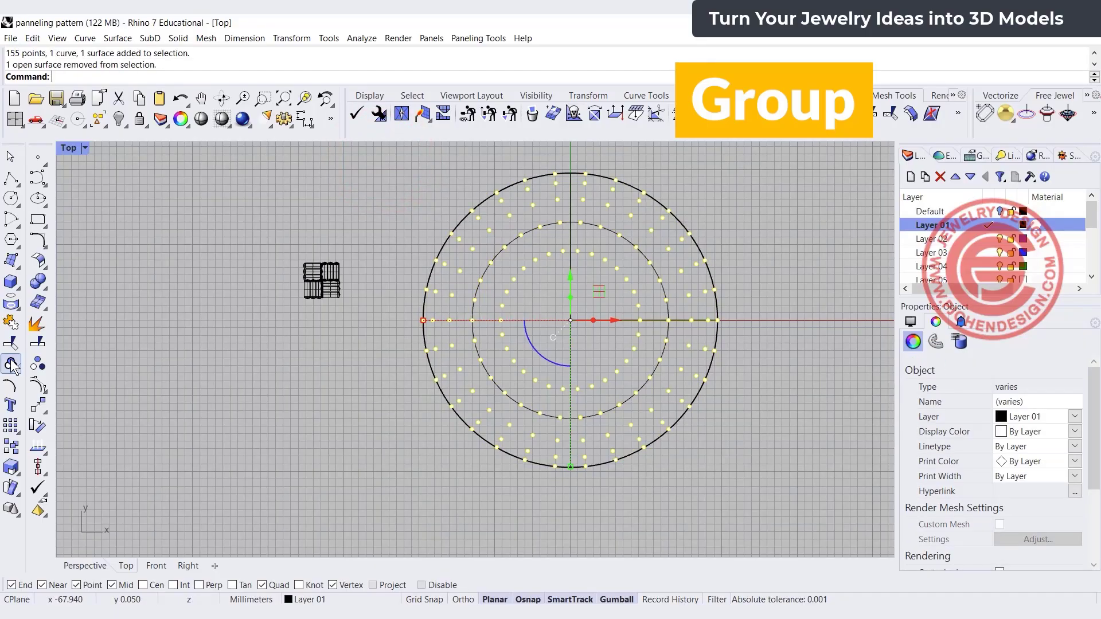
pyautogui.click(11, 364)
# Step: Examine the remaining grid points on the dome and the woven pattern unit in a maximized Perspective view
pyautogui.doubleClick(494, 147)
pyautogui.scroll(4, 504, 241)
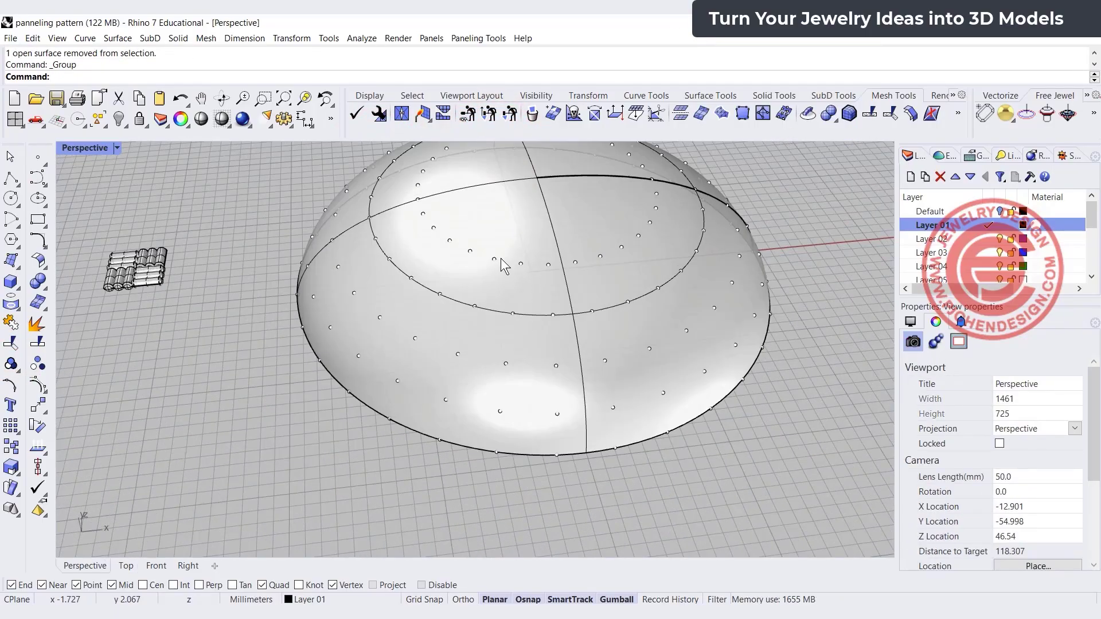
pyautogui.scroll(4, 505, 270)
pyautogui.scroll(-2, 493, 272)
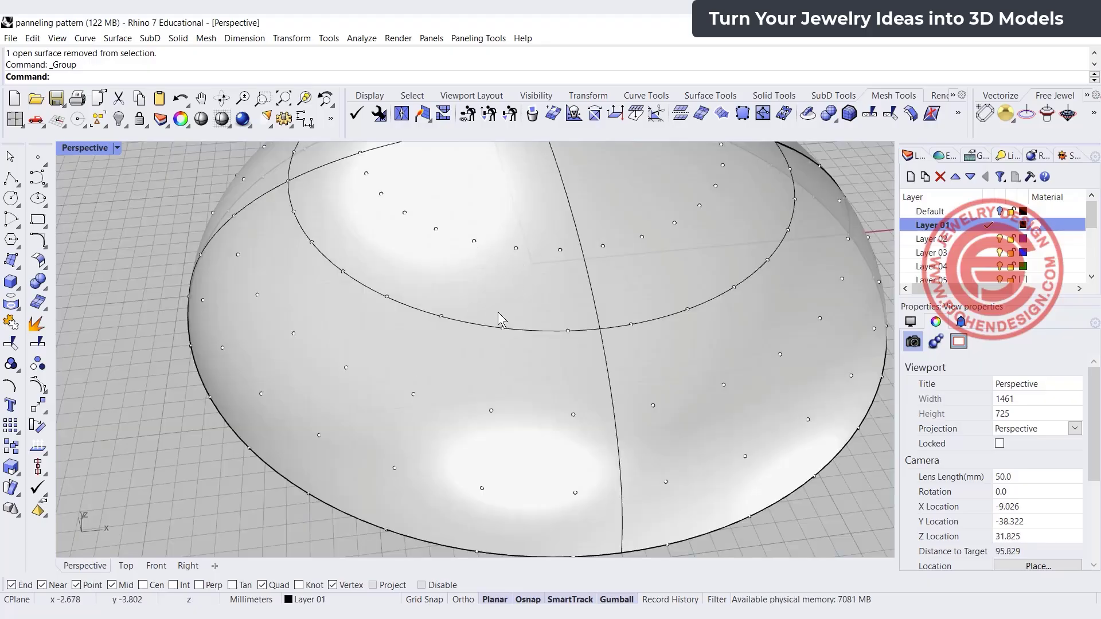
pyautogui.scroll(-3, 230, 318)
pyautogui.click(144, 259)
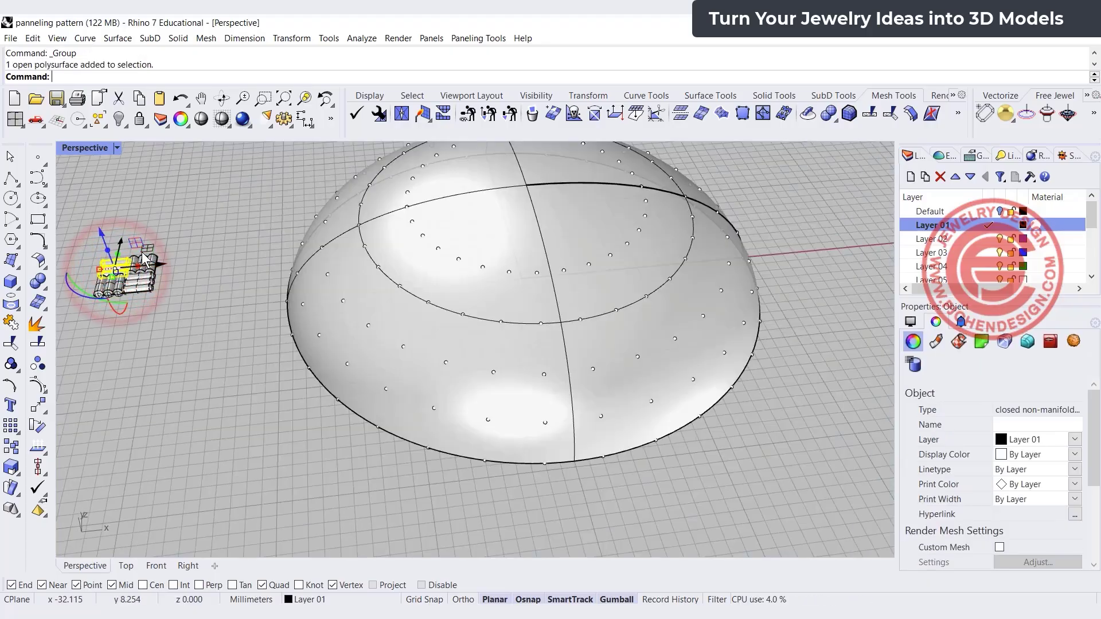
pyautogui.click(202, 349)
pyautogui.moveTo(448, 488); pyautogui.dragTo(489, 327, button='right')
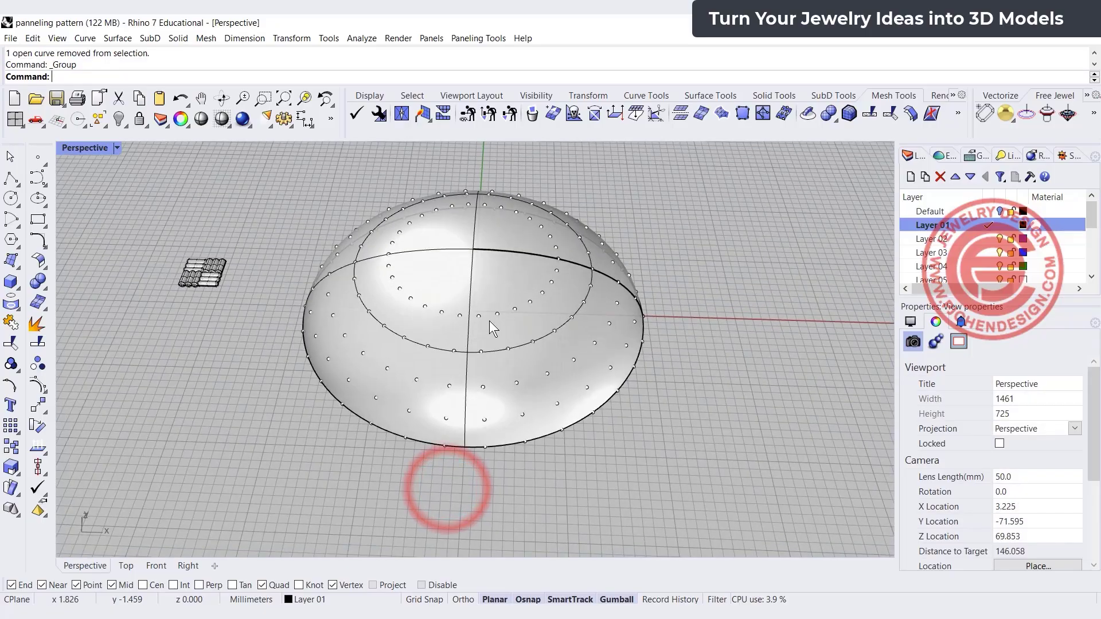
pyautogui.scroll(3, 492, 319)
# Step: Duplicate the grid point group as a slightly larger, uniformly scaled copy and move the copy slightly upward in the Front view
pyautogui.click(504, 312)
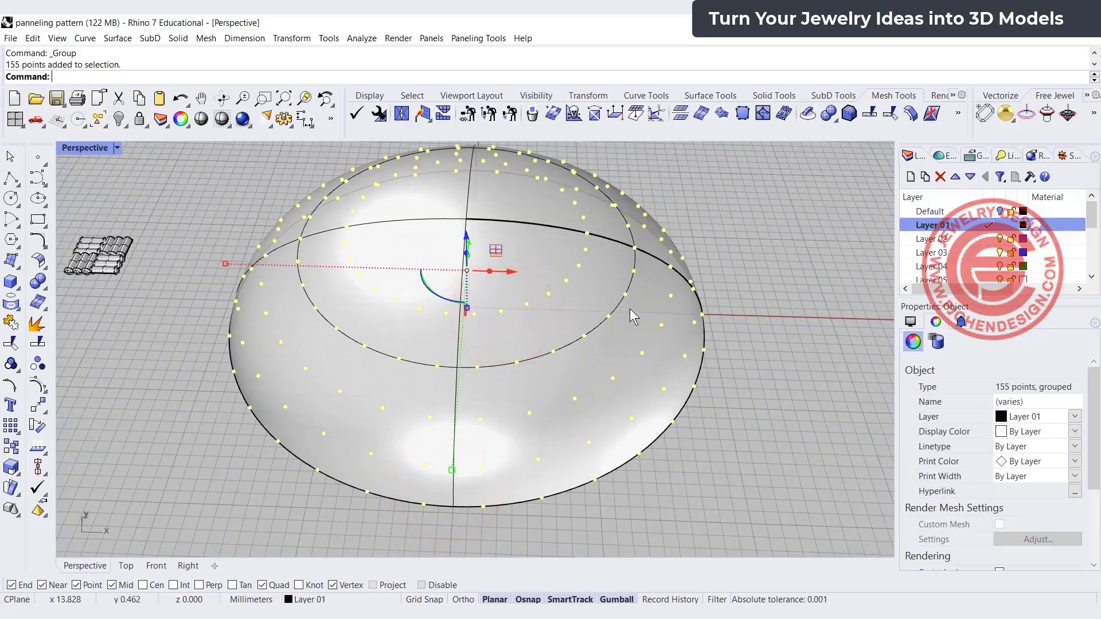
pyautogui.scroll(-3, 611, 279)
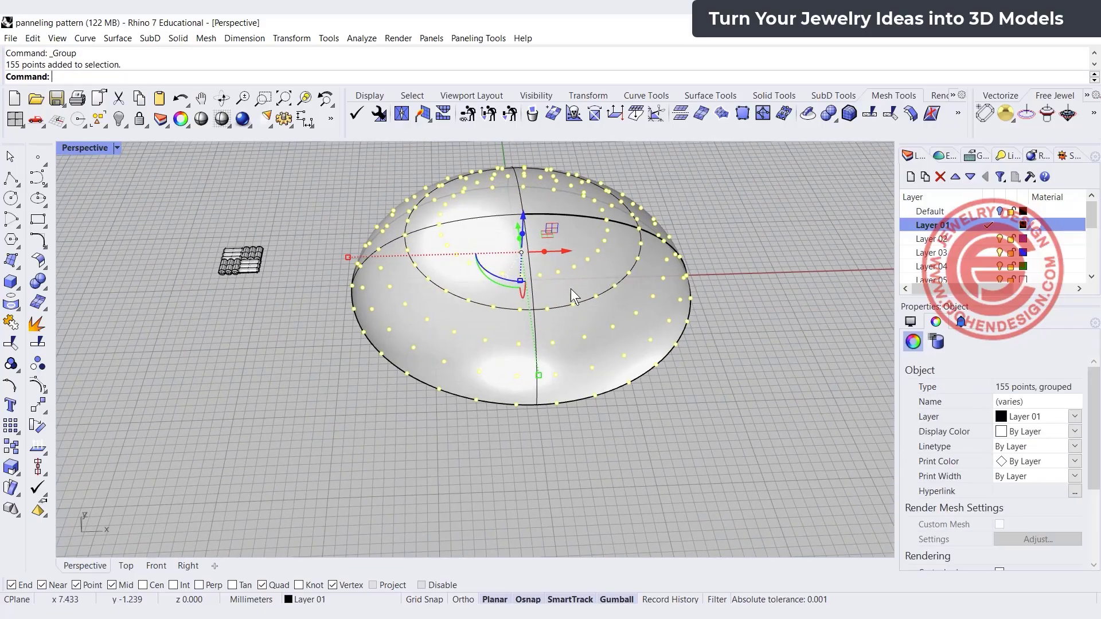
pyautogui.doubleClick(84, 148)
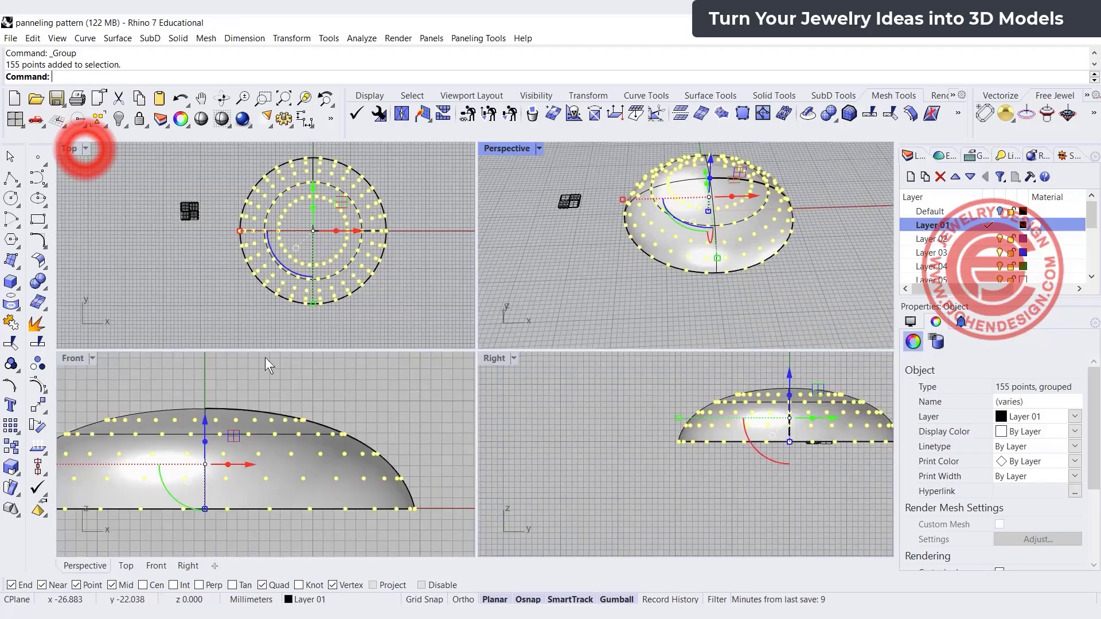
pyautogui.scroll(-4, 266, 429)
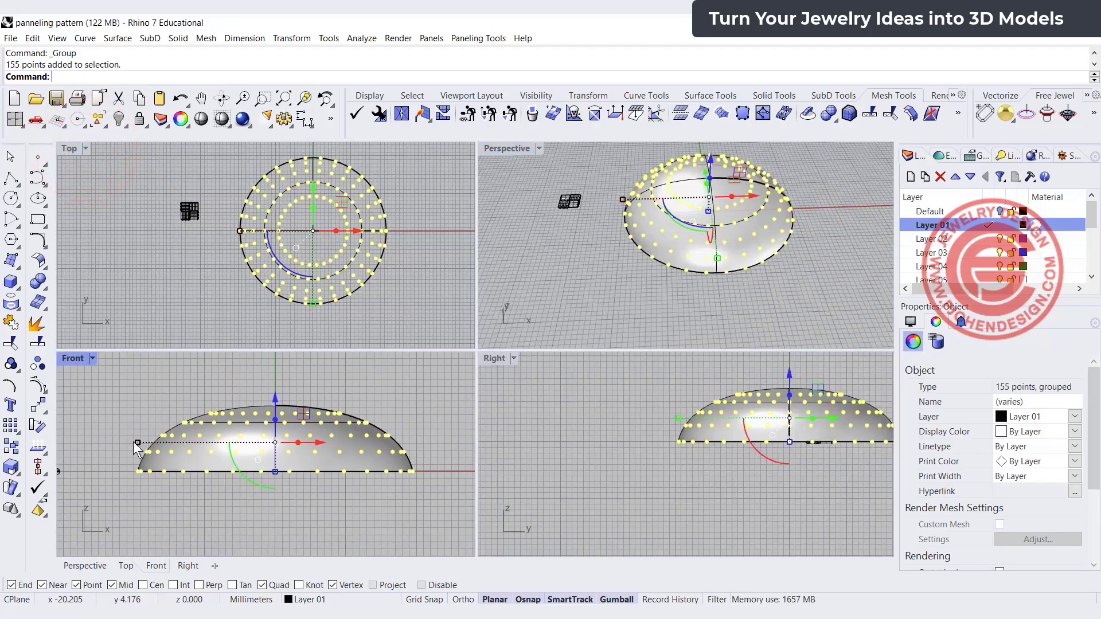
pyautogui.keyDown('shift'); pyautogui.moveTo(133, 442); pyautogui.dragTo(131, 433); pyautogui.keyUp('shift')
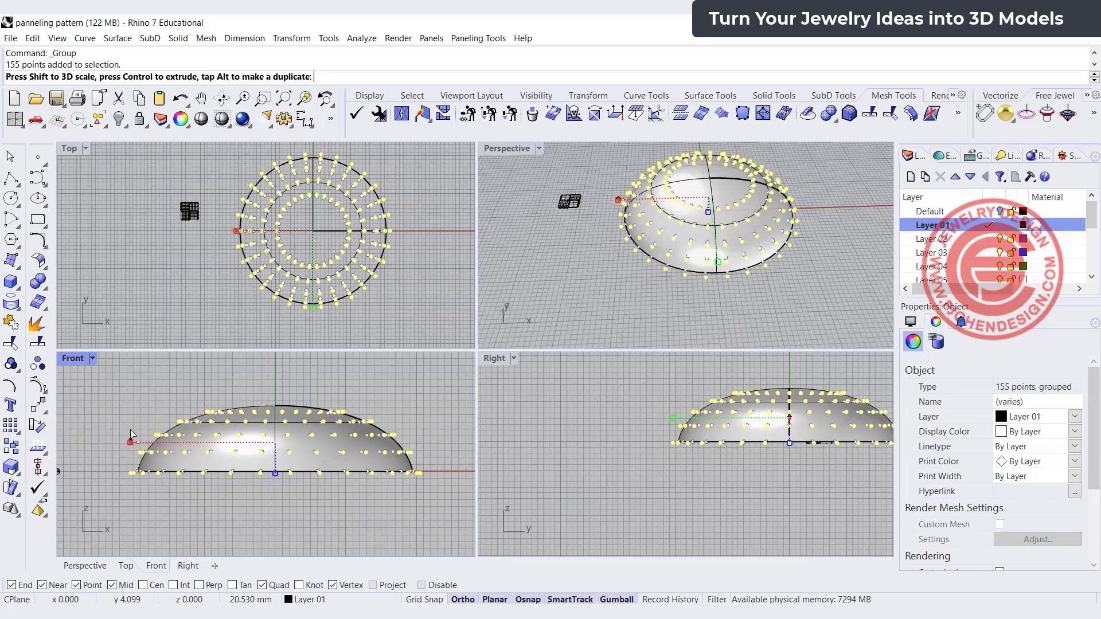
pyautogui.press('alt')
pyautogui.keyDown('shift'); pyautogui.moveTo(131, 434); pyautogui.dragTo(132, 434); pyautogui.keyUp('shift')
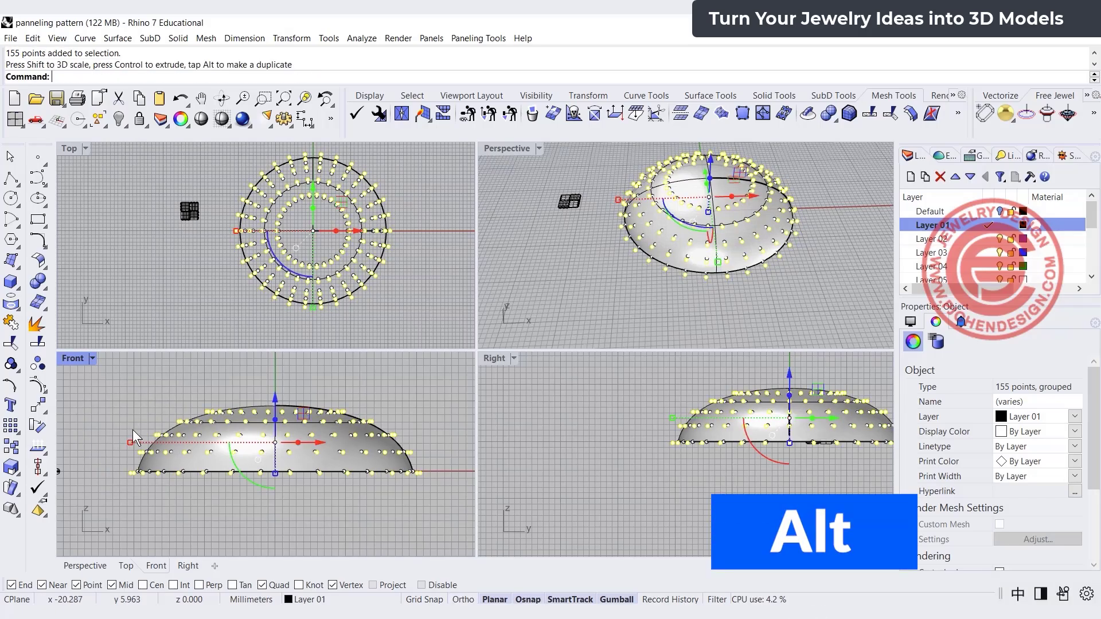
pyautogui.moveTo(277, 398); pyautogui.dragTo(171, 396)
pyautogui.click(170, 397)
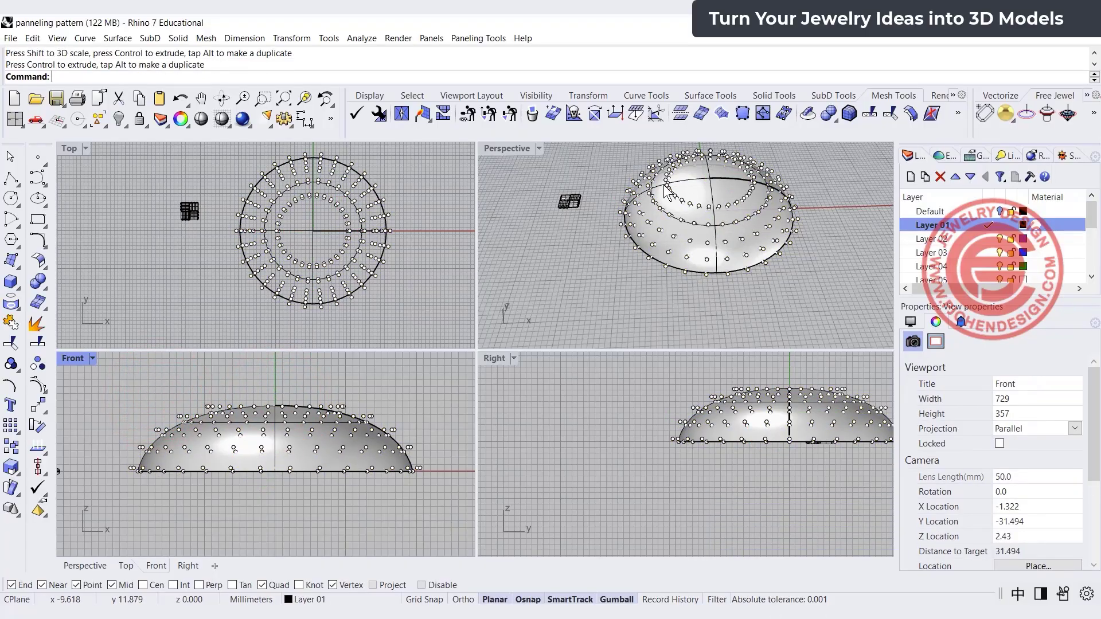
# Step: Set the display color of the enlarged outer grid point group to Red
pyautogui.scroll(5, 686, 195)
pyautogui.scroll(5, 221, 407)
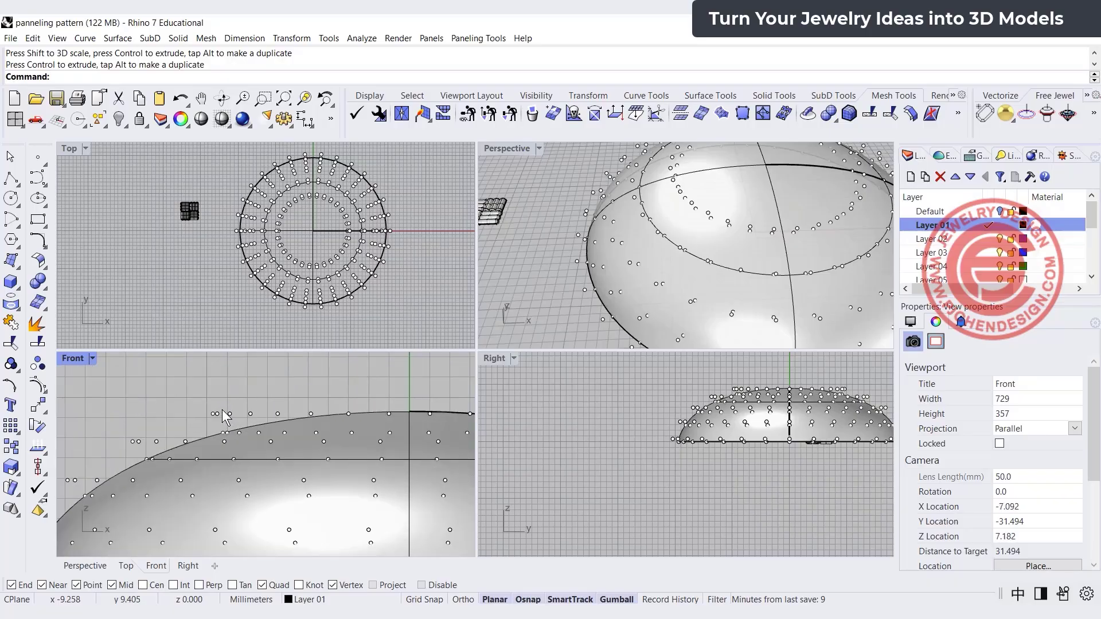
pyautogui.click(215, 411)
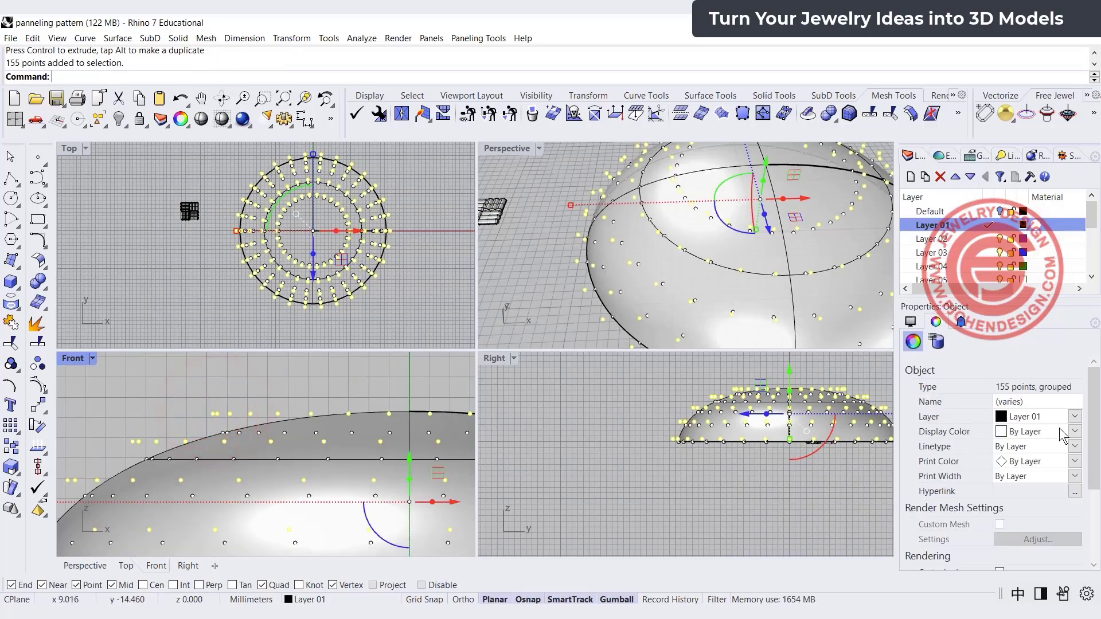
pyautogui.click(1076, 433)
pyautogui.click(1014, 492)
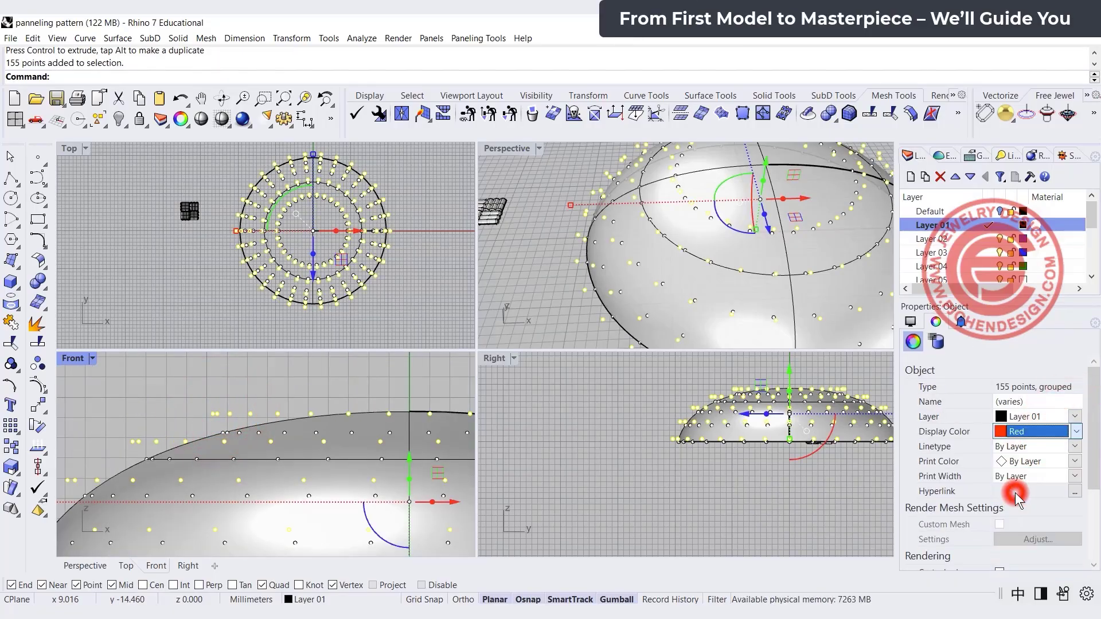
pyautogui.click(559, 291)
# Step: Compare the red outer grid with the base grid around the dome in a maximized Perspective view
pyautogui.click(497, 145)
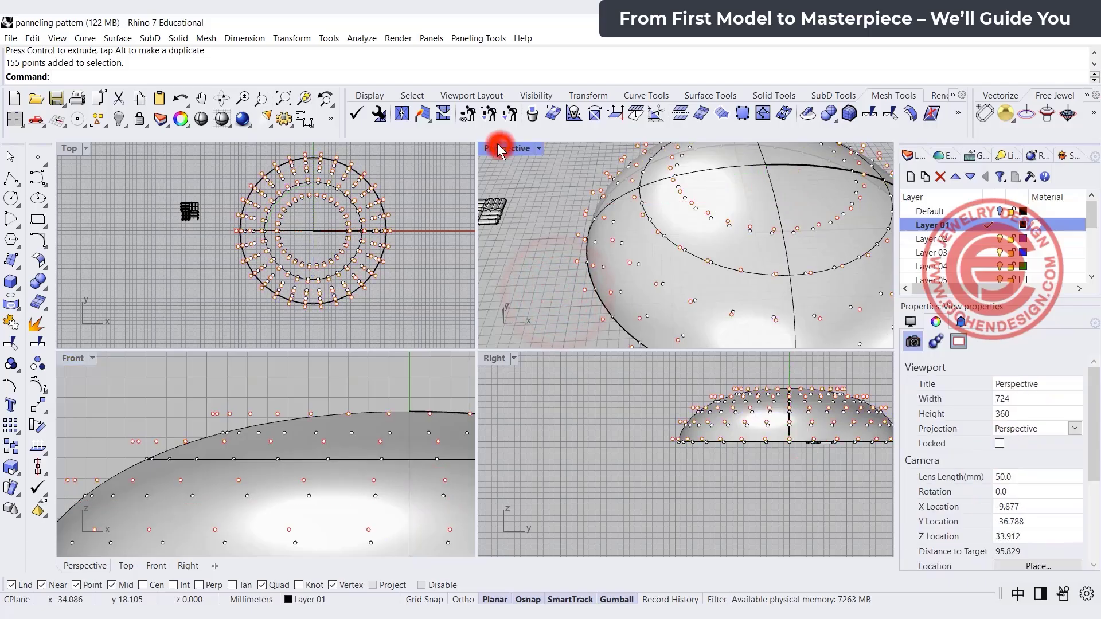
pyautogui.doubleClick(492, 144)
pyautogui.scroll(-2, 512, 242)
pyautogui.keyDown('shift'); pyautogui.moveTo(500, 237); pyautogui.dragTo(435, 257, button='right'); pyautogui.keyUp('shift')
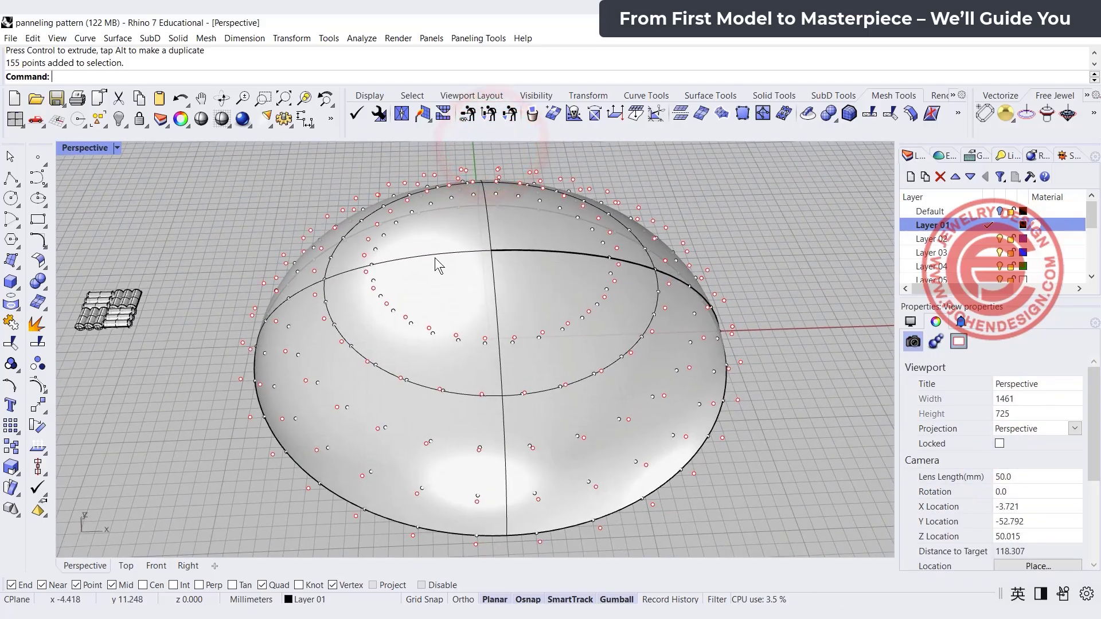
pyautogui.click(373, 250)
pyautogui.click(234, 206)
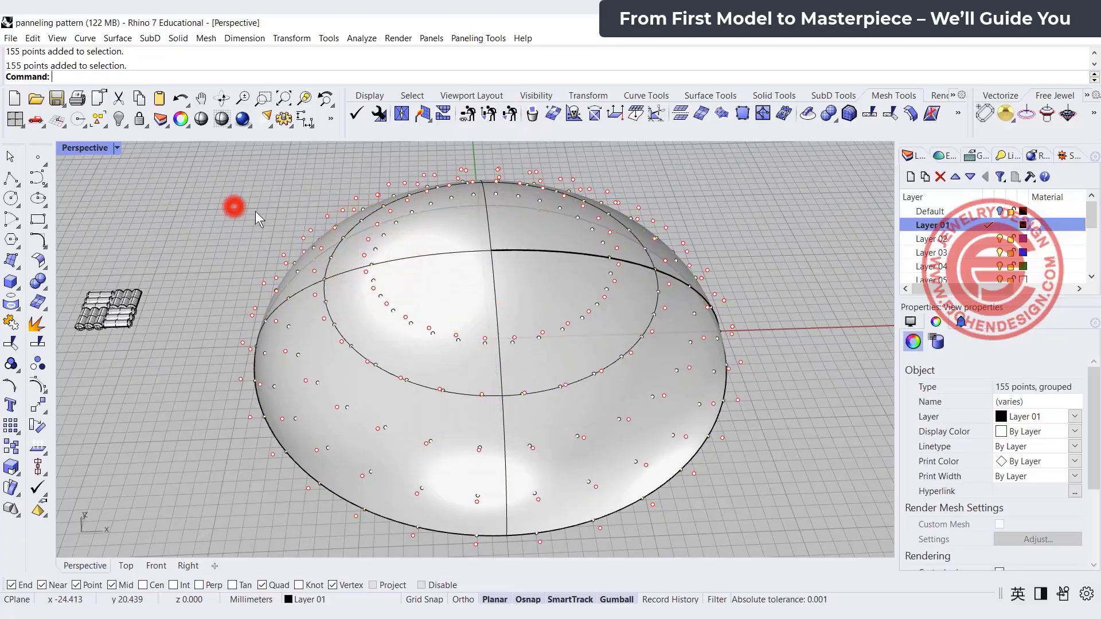
pyautogui.click(263, 195)
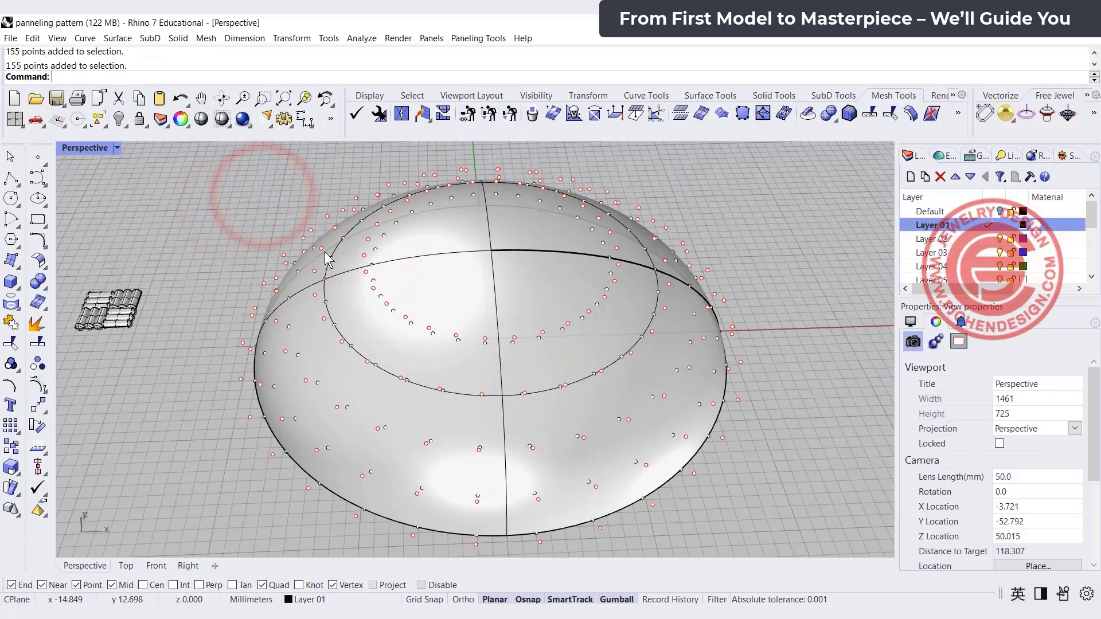
pyautogui.scroll(4, 259, 388)
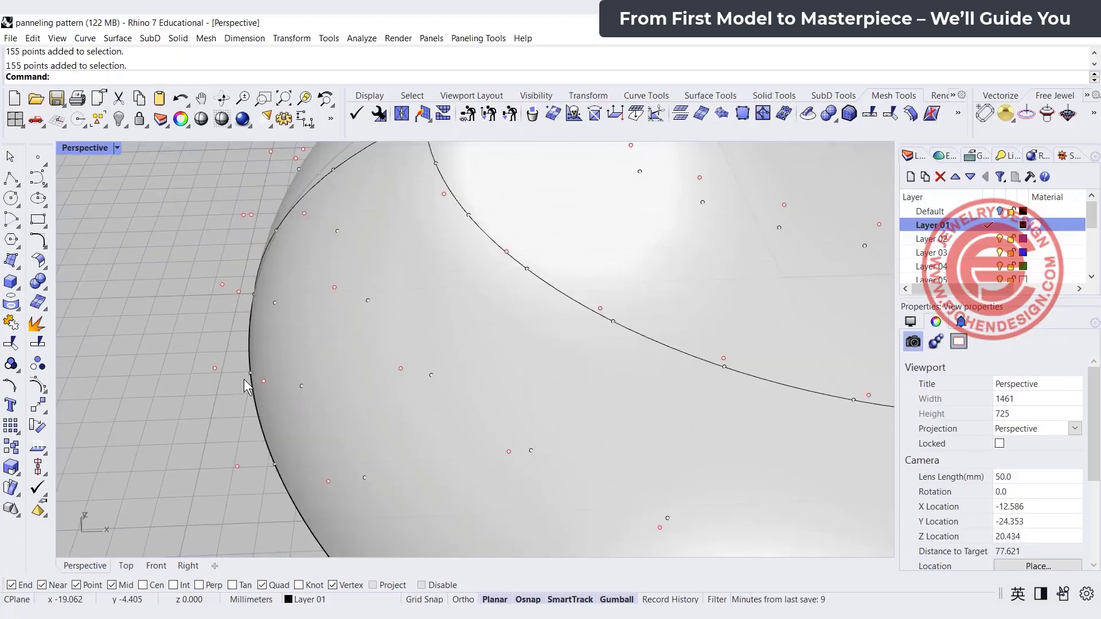
pyautogui.scroll(-5, 243, 370)
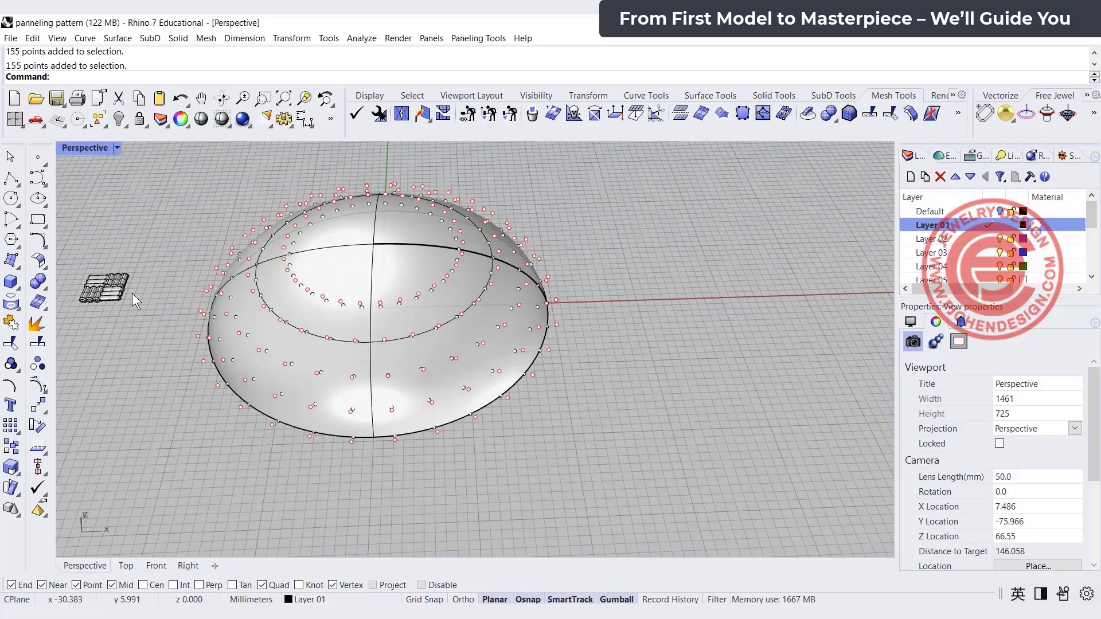
# Step: Start Panel Custom 3D with the base point grid as the first bounding grid and the red outer grid as the second
pyautogui.click(478, 37)
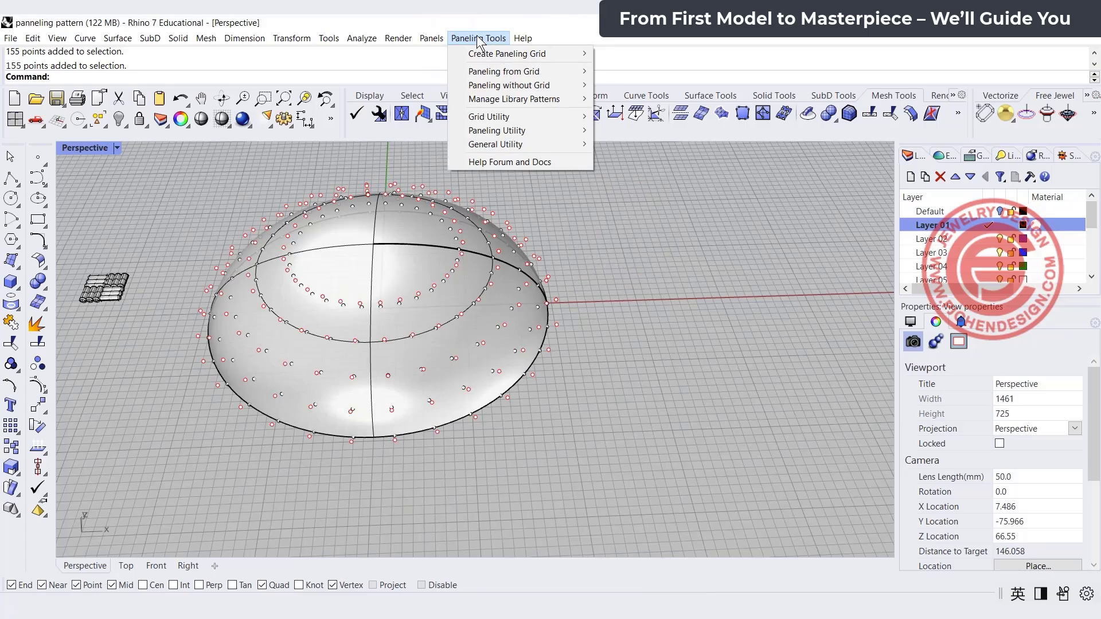
pyautogui.moveTo(491, 71)
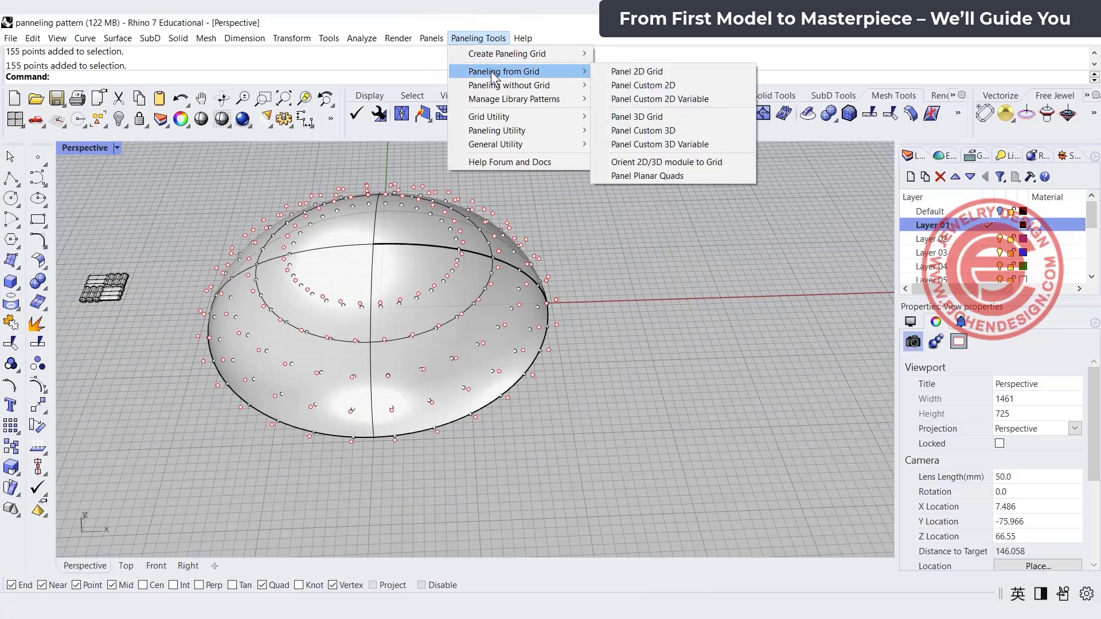
pyautogui.click(680, 129)
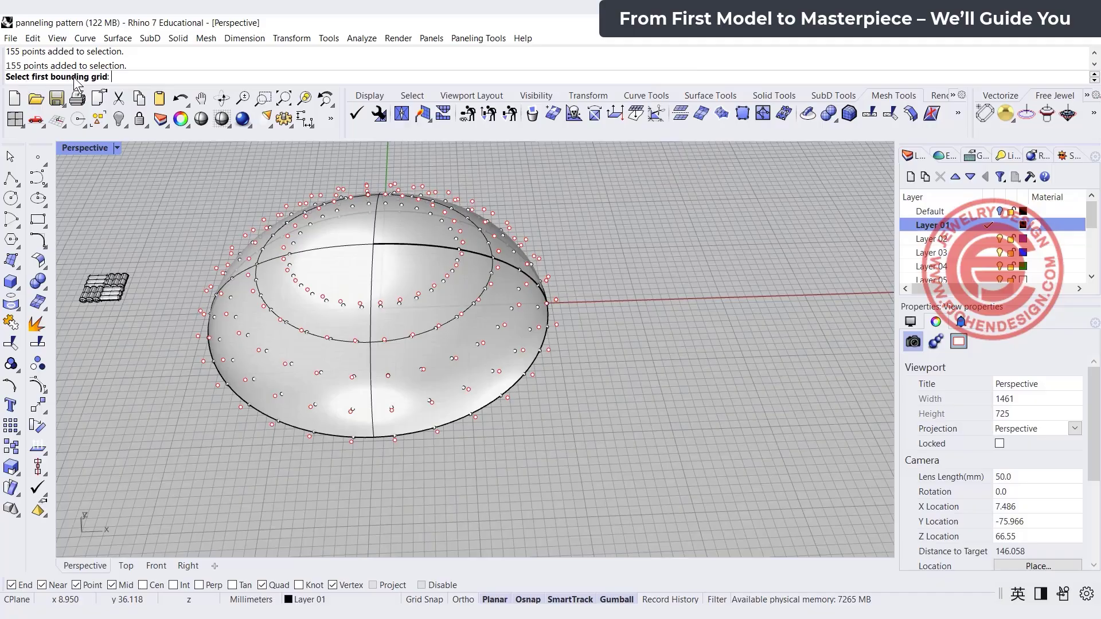
pyautogui.scroll(5, 288, 262)
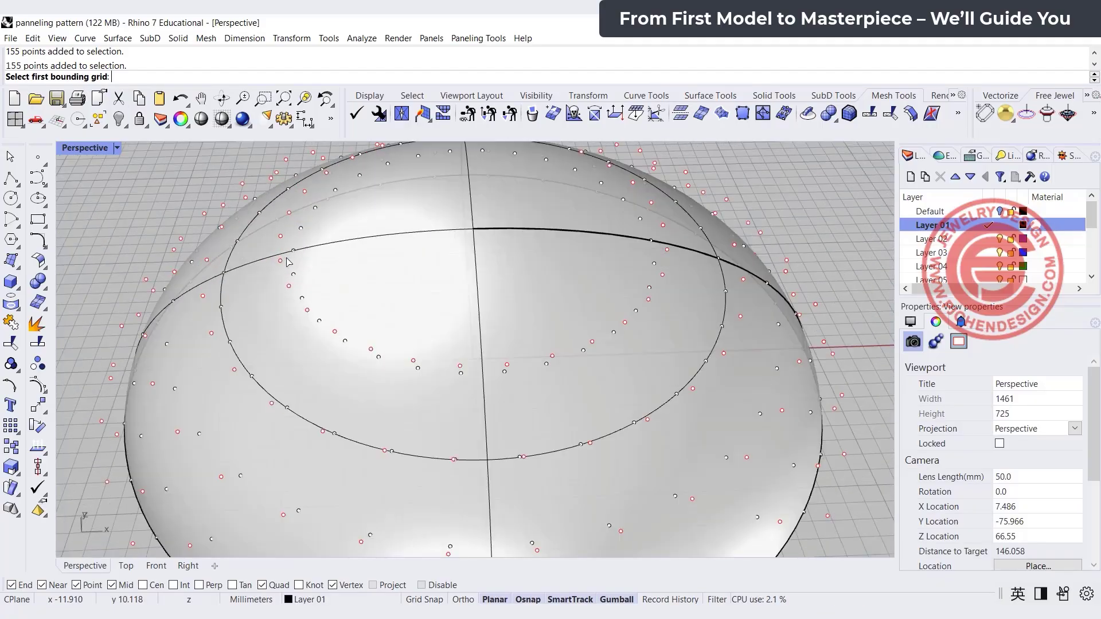
pyautogui.click(290, 246)
pyautogui.scroll(-4, 294, 249)
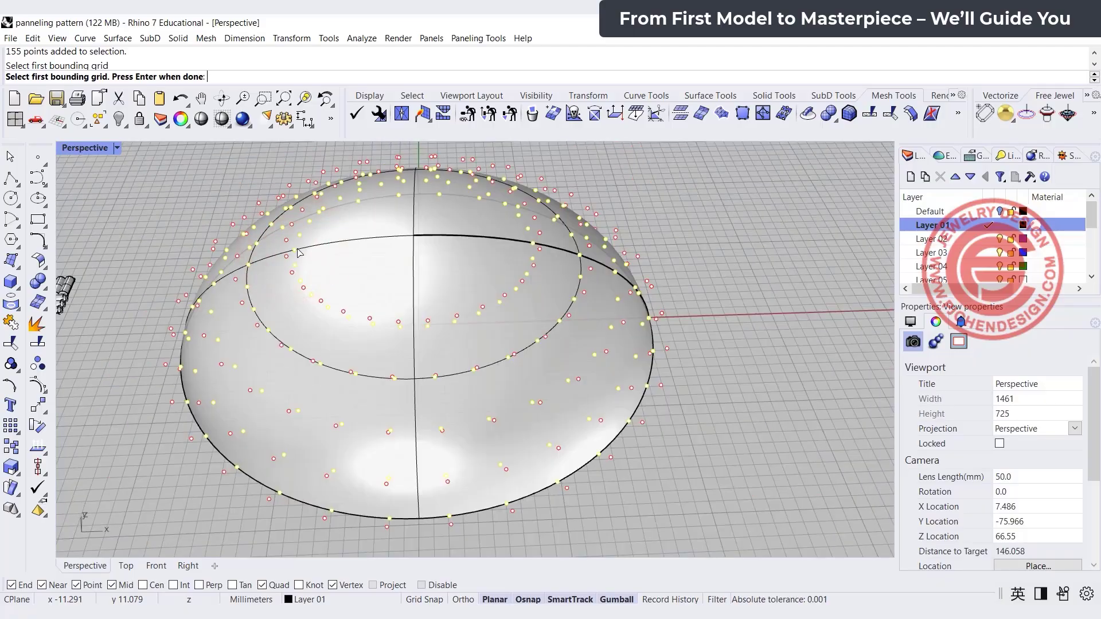
pyautogui.press('Return')
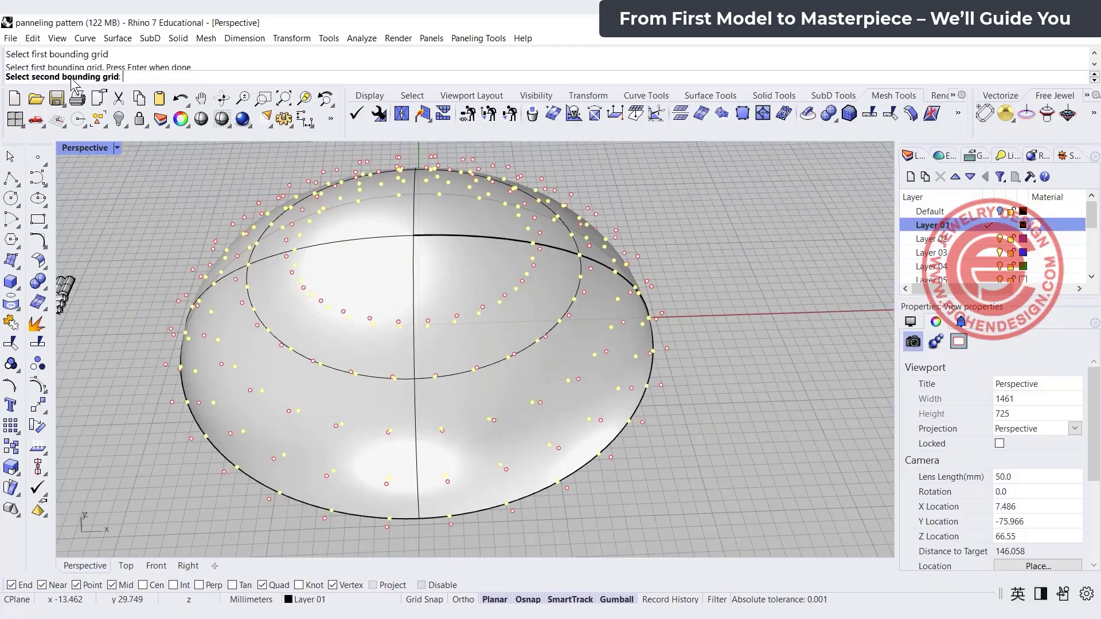
pyautogui.scroll(3, 277, 184)
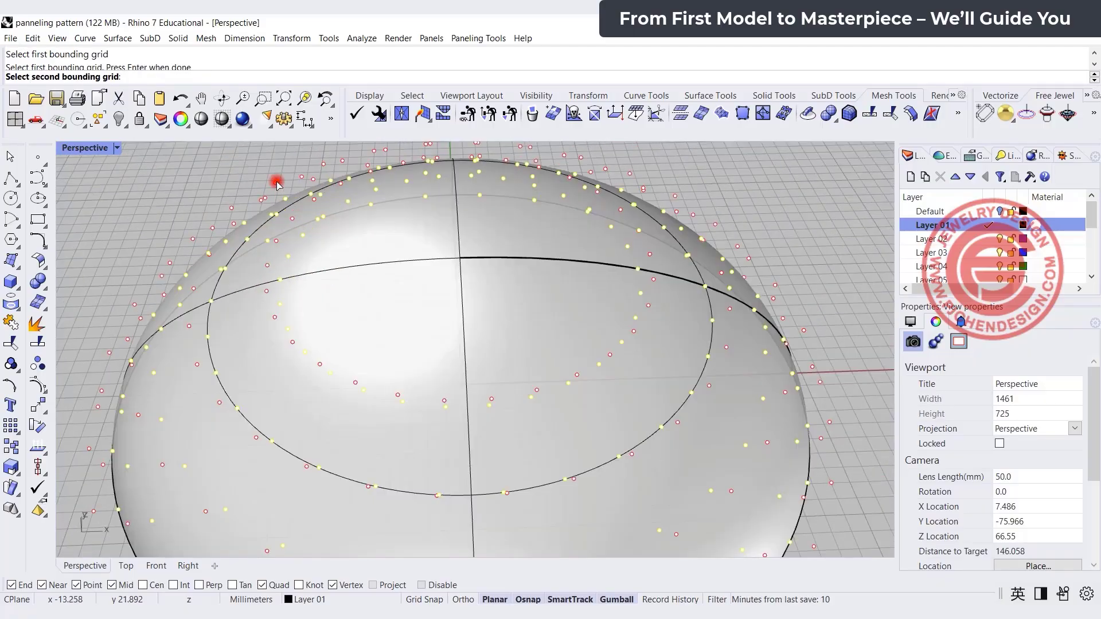
pyautogui.click(277, 184)
pyautogui.scroll(-4, 281, 186)
pyautogui.press('Return')
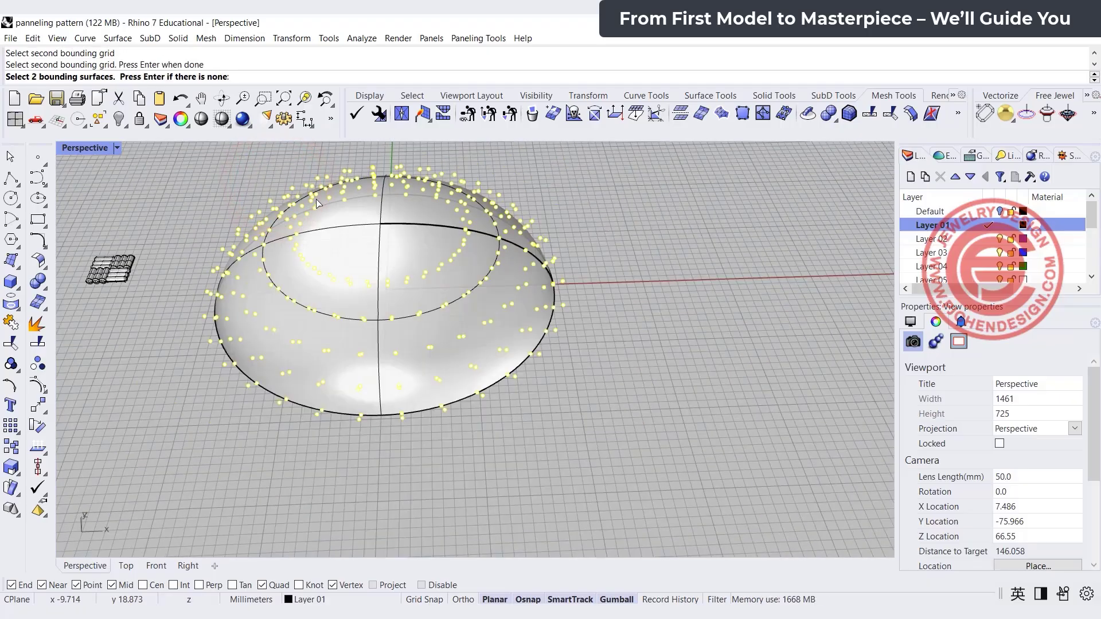
# Step: Pick the dome as a bounding surface and choose the woven unit with the bounding markers as the object to panel
pyautogui.rightClick(352, 255)
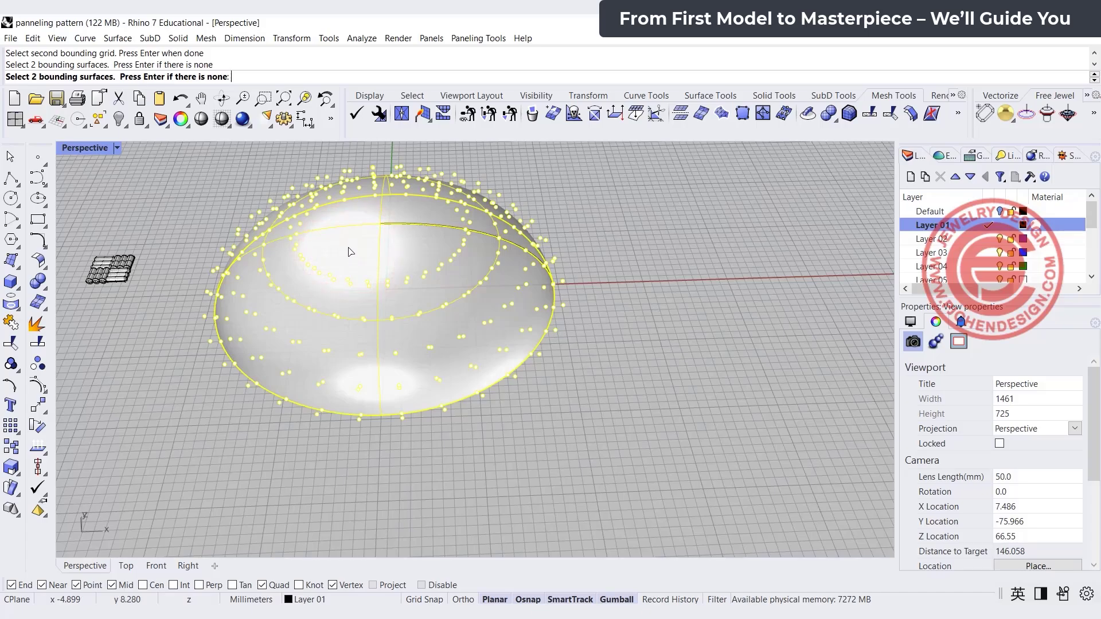
pyautogui.scroll(-3, 215, 261)
pyautogui.keyDown('shift'); pyautogui.moveTo(135, 266); pyautogui.dragTo(363, 291, button='right'); pyautogui.keyUp('shift')
pyautogui.scroll(11, 265, 268)
pyautogui.moveTo(423, 212); pyautogui.dragTo(601, 341)
pyautogui.press('Return')
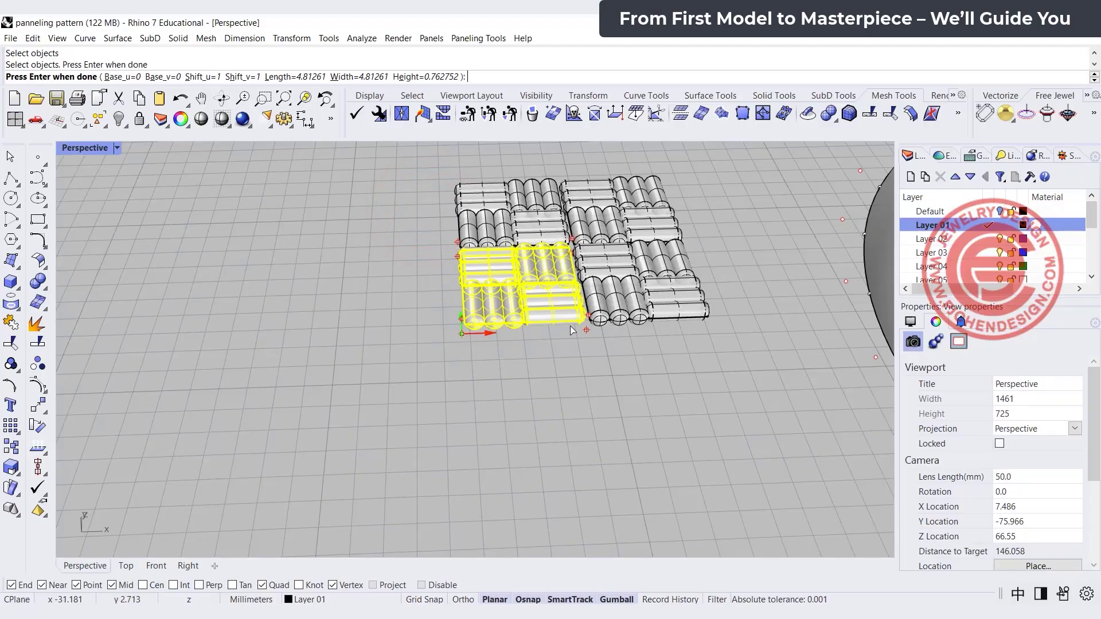
# Step: Examine how the selected woven unit fits its neighboring copies and the dome's point grids in a maximized Top view
pyautogui.doubleClick(86, 147)
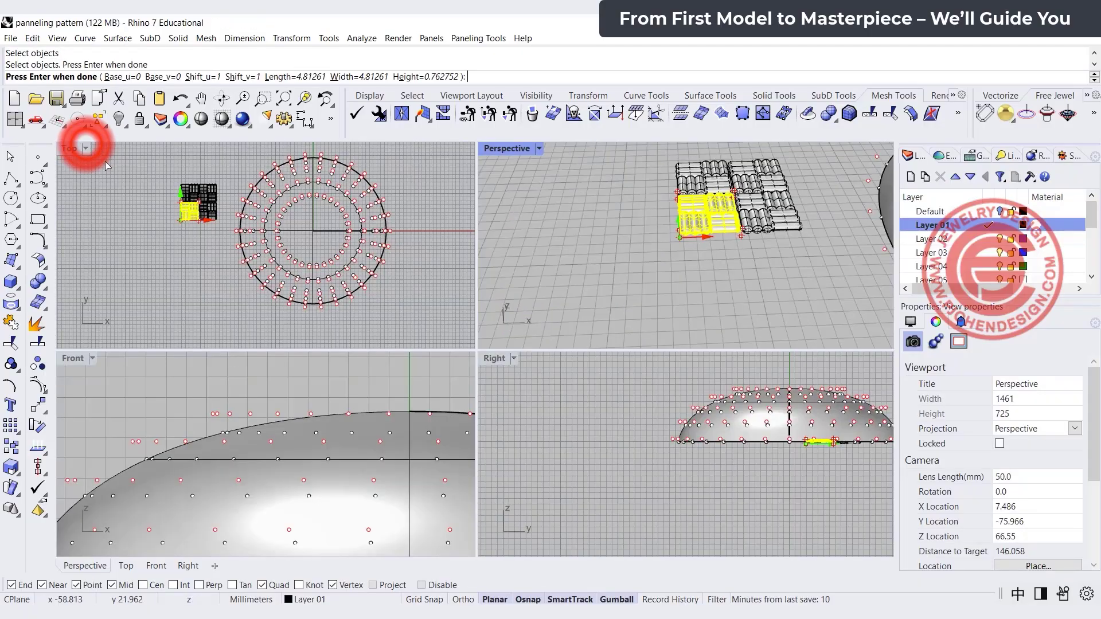
pyautogui.scroll(5, 196, 204)
pyautogui.moveTo(196, 203); pyautogui.dragTo(238, 234, button='right')
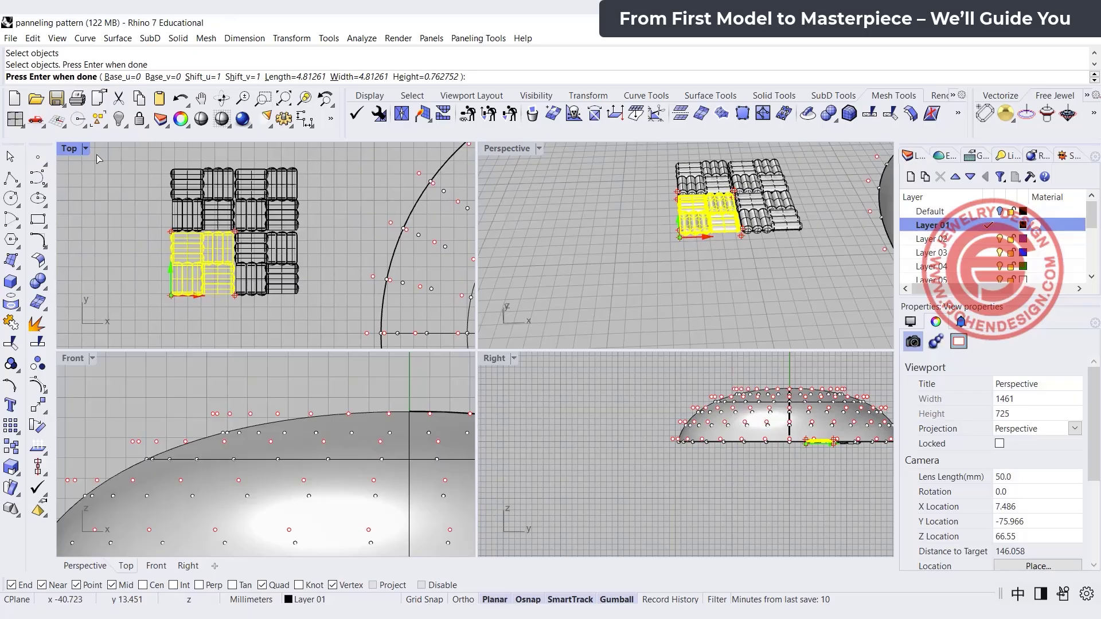
pyautogui.doubleClick(69, 148)
pyautogui.scroll(3, 465, 289)
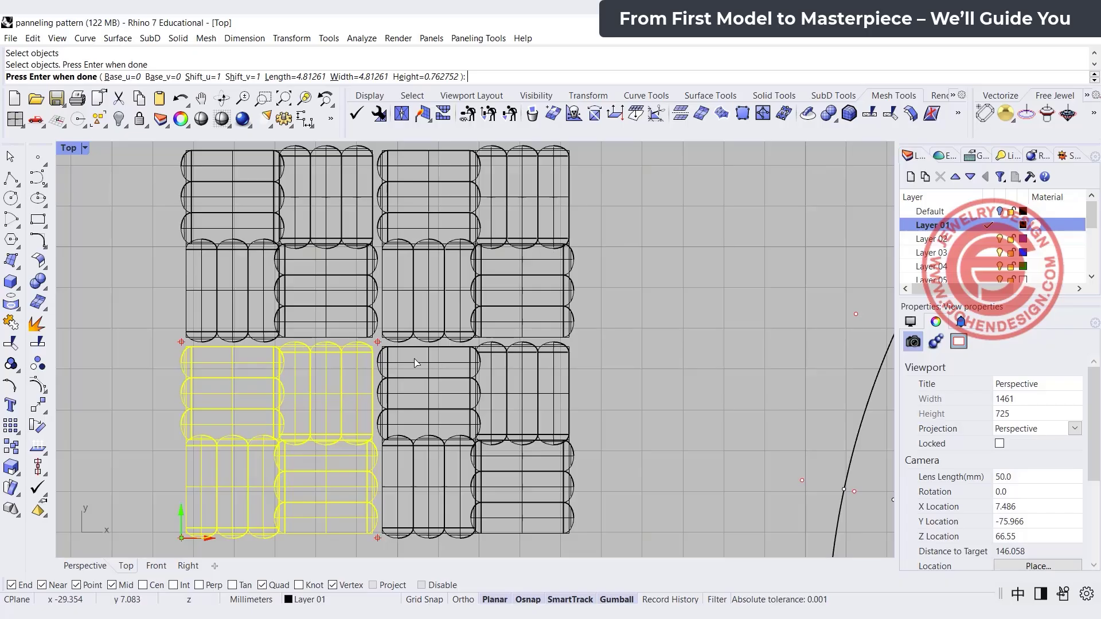
pyautogui.scroll(-2, 421, 314)
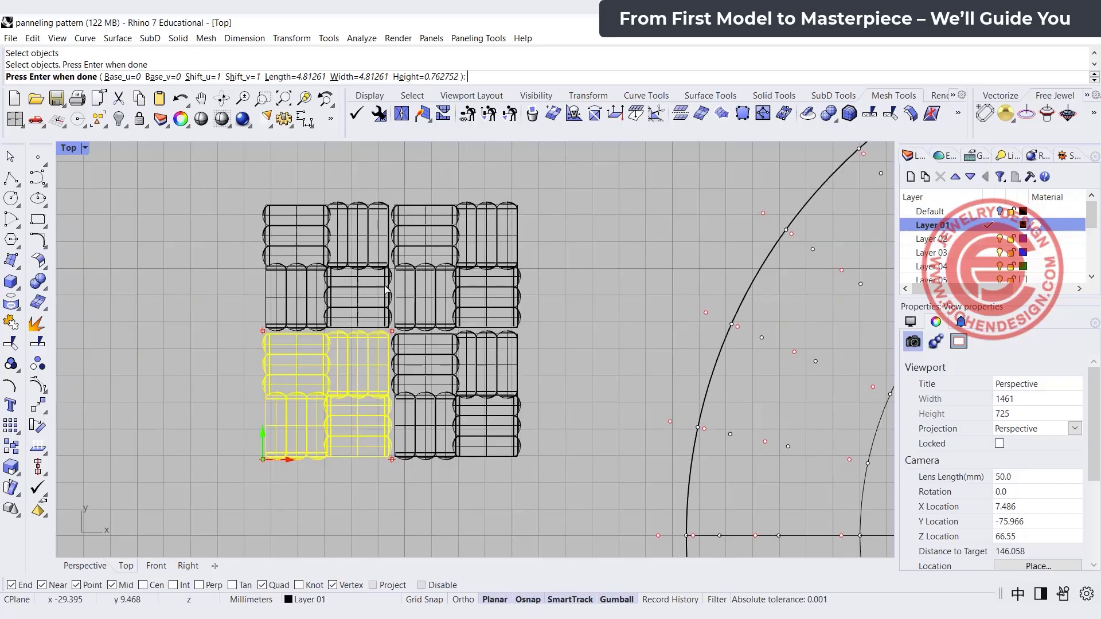
pyautogui.scroll(-5, 467, 314)
pyautogui.moveTo(473, 311); pyautogui.dragTo(313, 311, button='right')
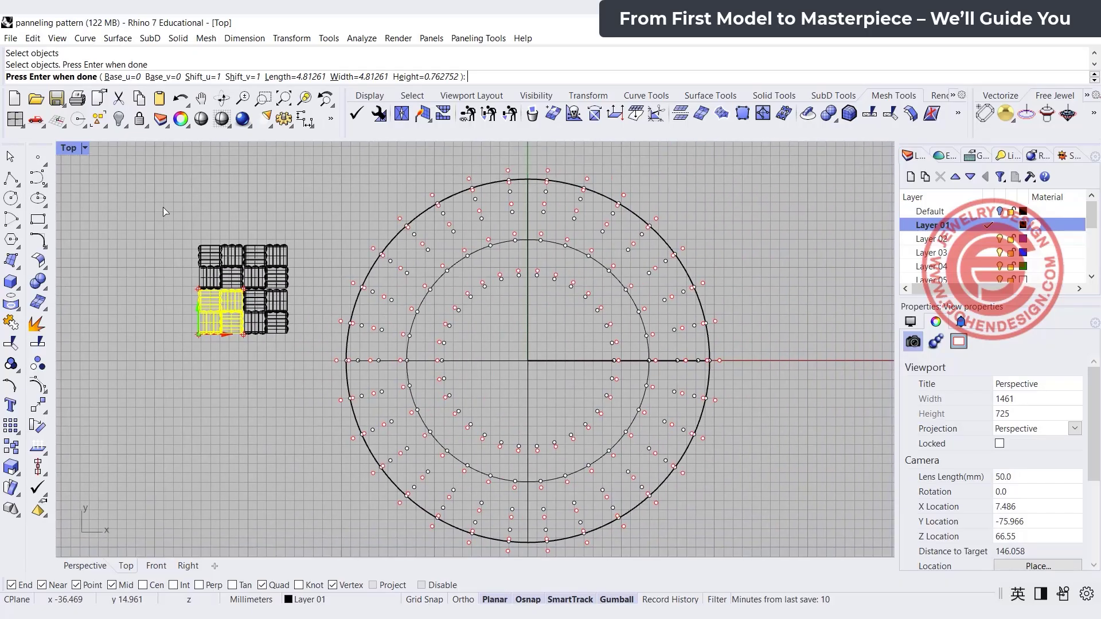
# Step: Generate the woven panels over the dome with Base_u=0, Base_v=0, Shift_u=1 and Shift_v=1, using a maximized Perspective view
pyautogui.doubleClick(68, 148)
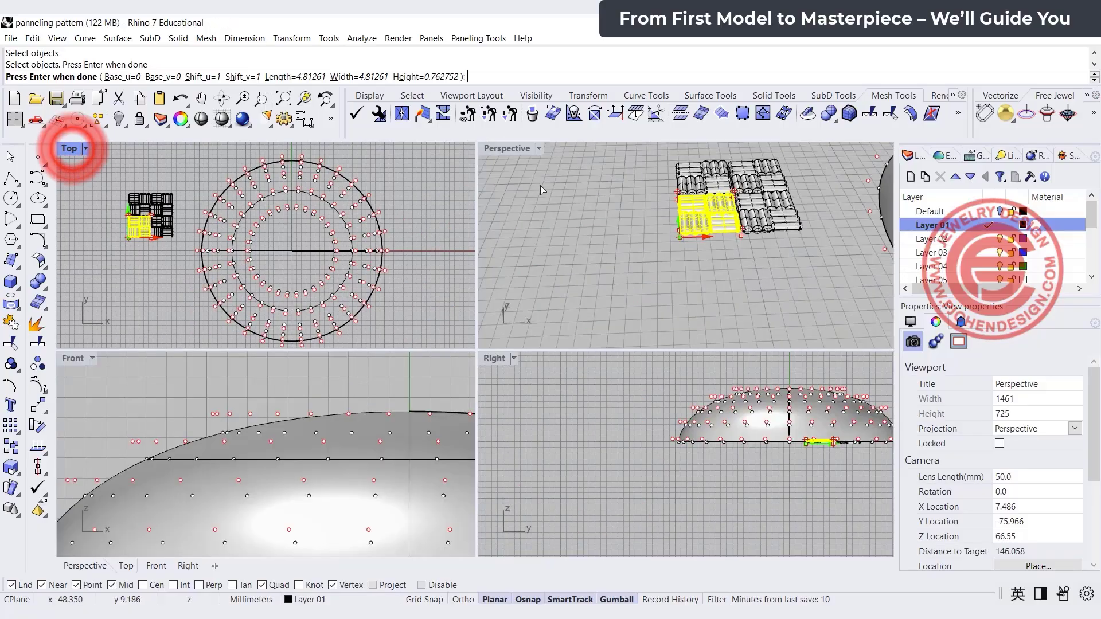
pyautogui.doubleClick(512, 146)
pyautogui.scroll(-6, 533, 233)
pyautogui.keyDown('shift'); pyautogui.moveTo(616, 244); pyautogui.dragTo(241, 224, button='right'); pyautogui.keyUp('shift')
pyautogui.press('Return')
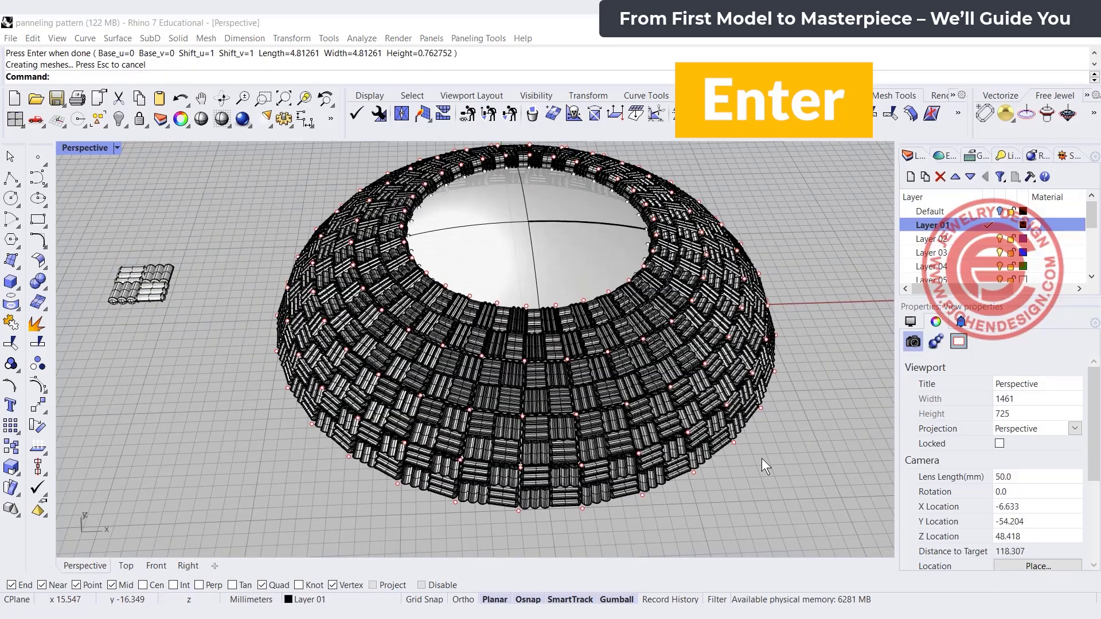
# Step: Examine the woven panels around the dome up close and from different angles
pyautogui.moveTo(762, 459)
pyautogui.mouseDown(button='right')
pyautogui.moveTo(738, 463)
pyautogui.moveTo(738, 452)
pyautogui.moveTo(759, 452)
pyautogui.moveTo(742, 454)
pyautogui.mouseUp(button='right')
pyautogui.scroll(2, 641, 340)
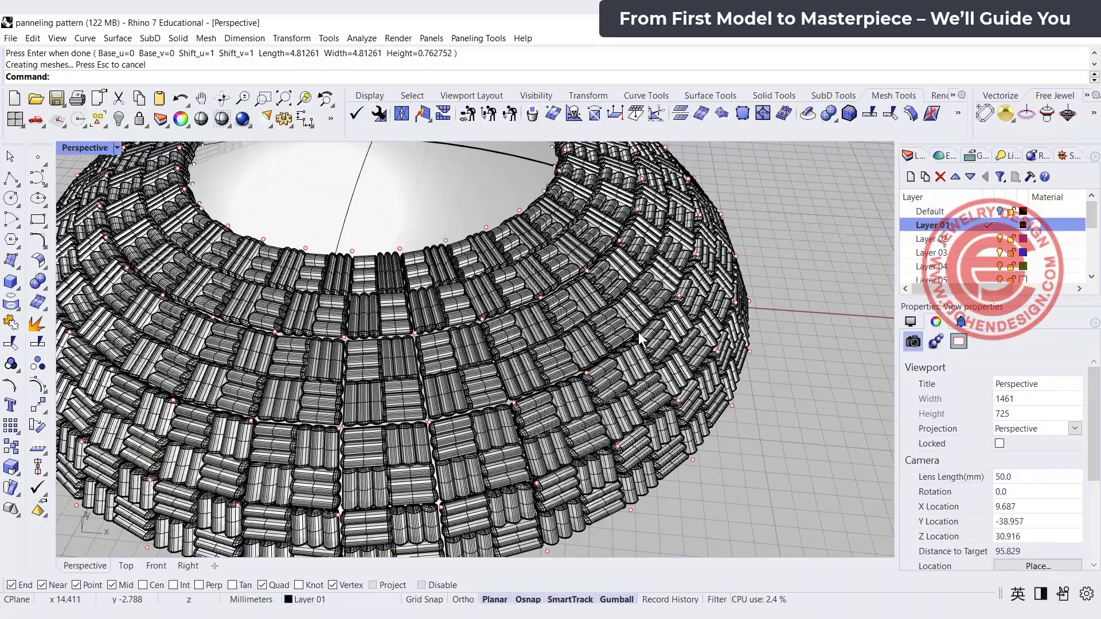
pyautogui.scroll(-2, 638, 331)
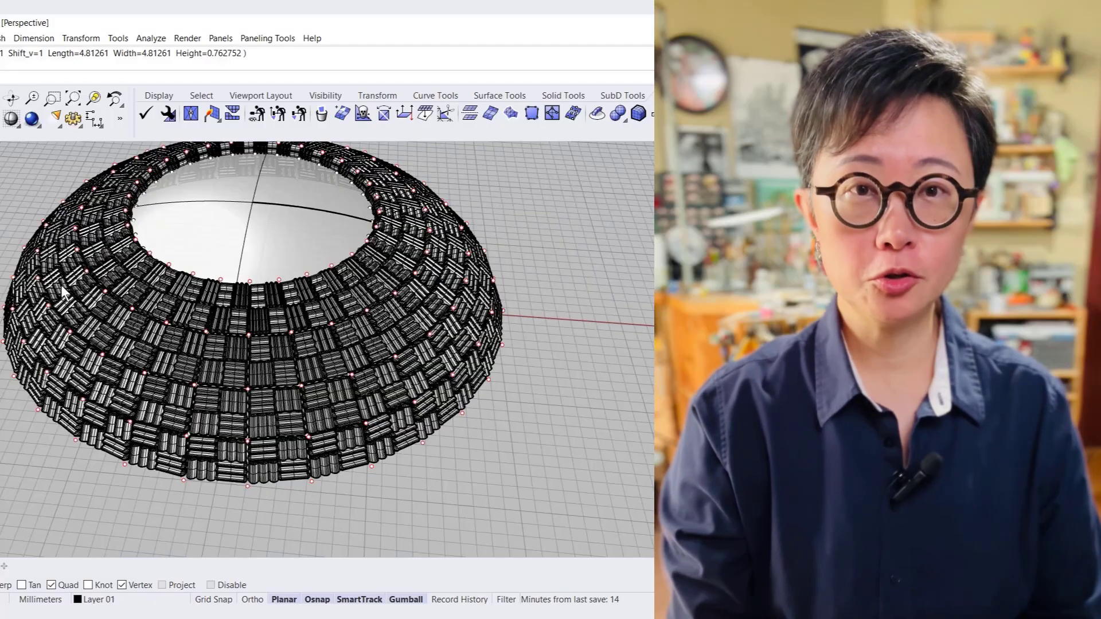
pyautogui.moveTo(313, 399); pyautogui.dragTo(359, 405, button='right')
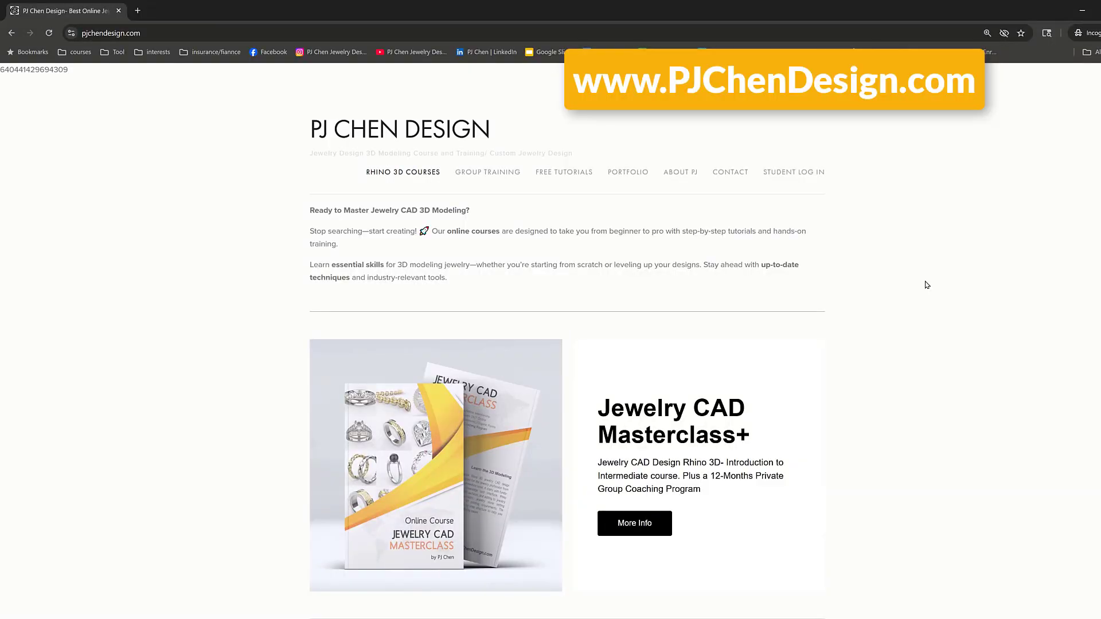
# Step: Browse the jewelry CAD course listings on pjchendesign.com in the web browser
pyautogui.scroll(-3, 928, 285)
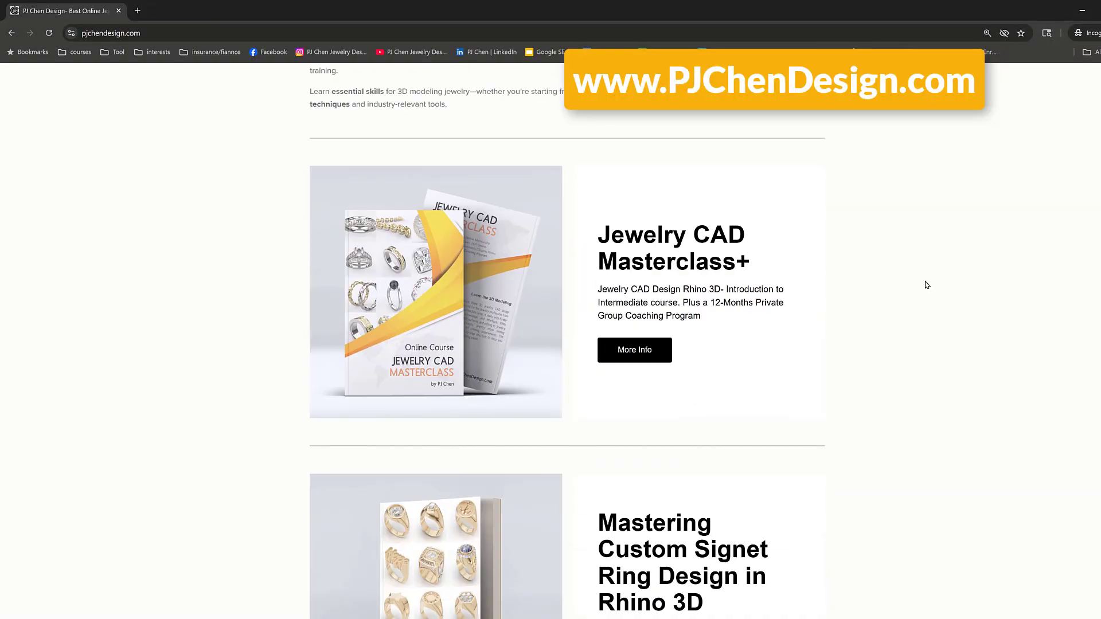
pyautogui.scroll(-3, 927, 285)
pyautogui.scroll(-3, 927, 285)
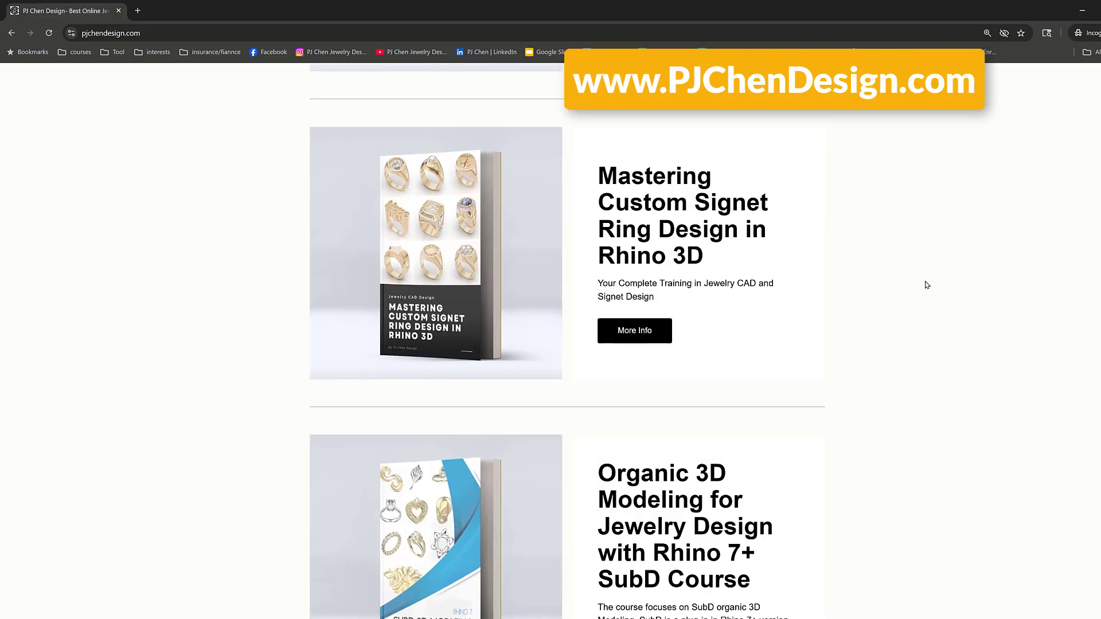
pyautogui.scroll(-6, 927, 285)
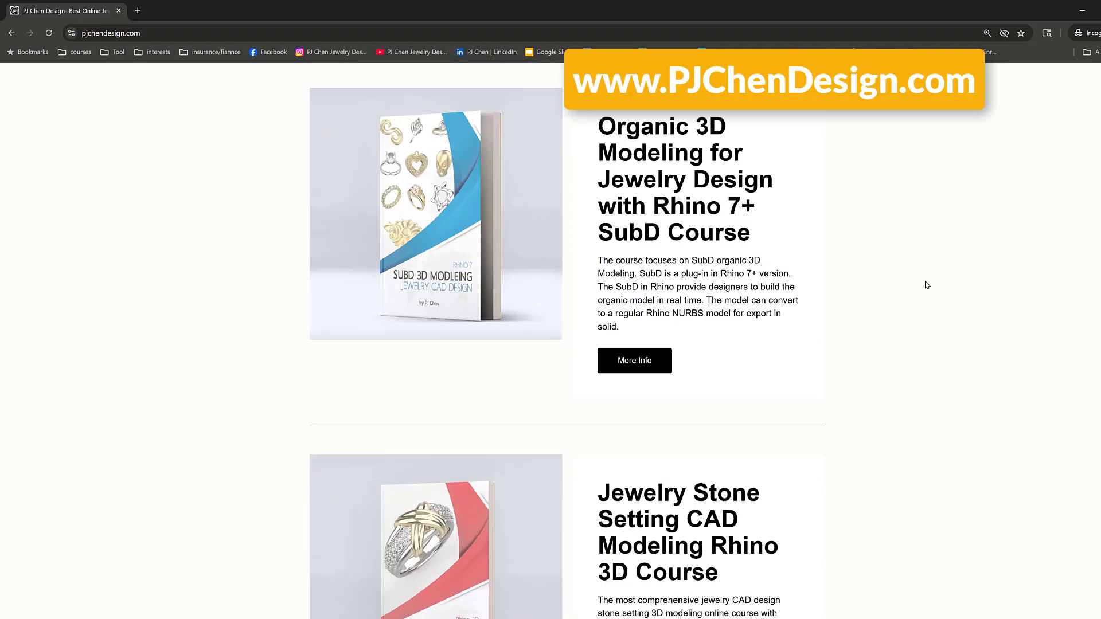
pyautogui.scroll(-6, 928, 285)
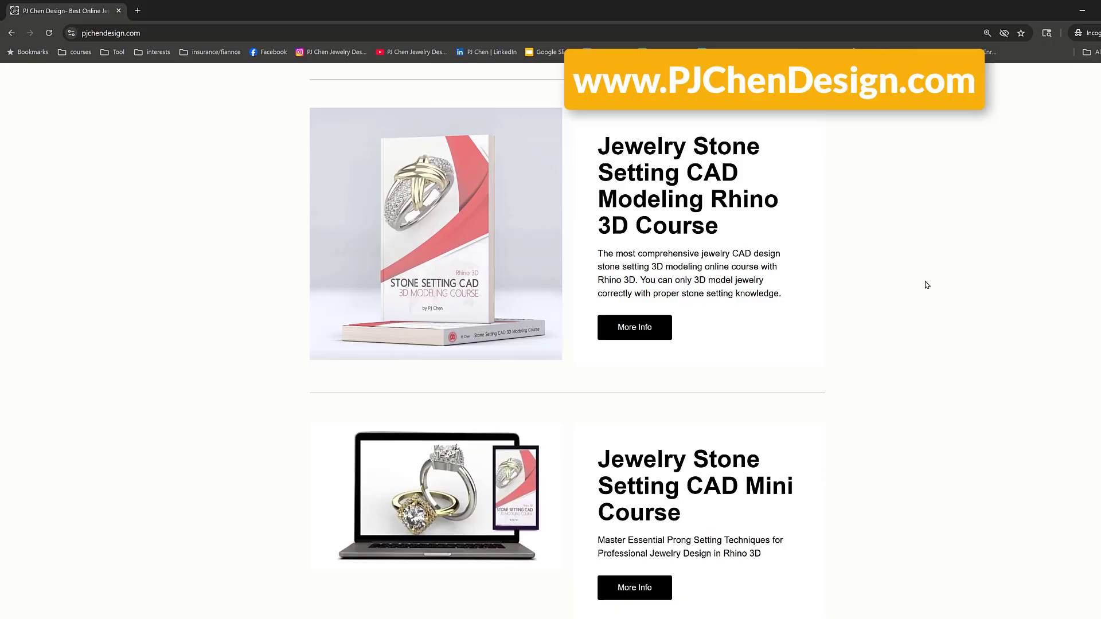
pyautogui.scroll(-3, 927, 285)
pyautogui.scroll(-6, 927, 285)
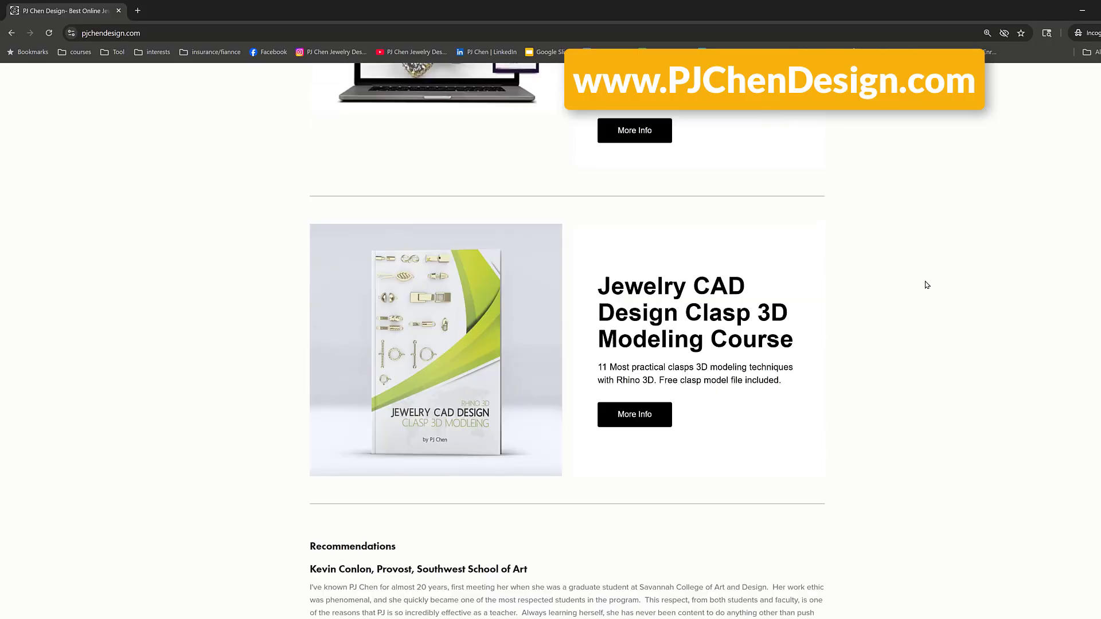
pyautogui.scroll(15, 683, 231)
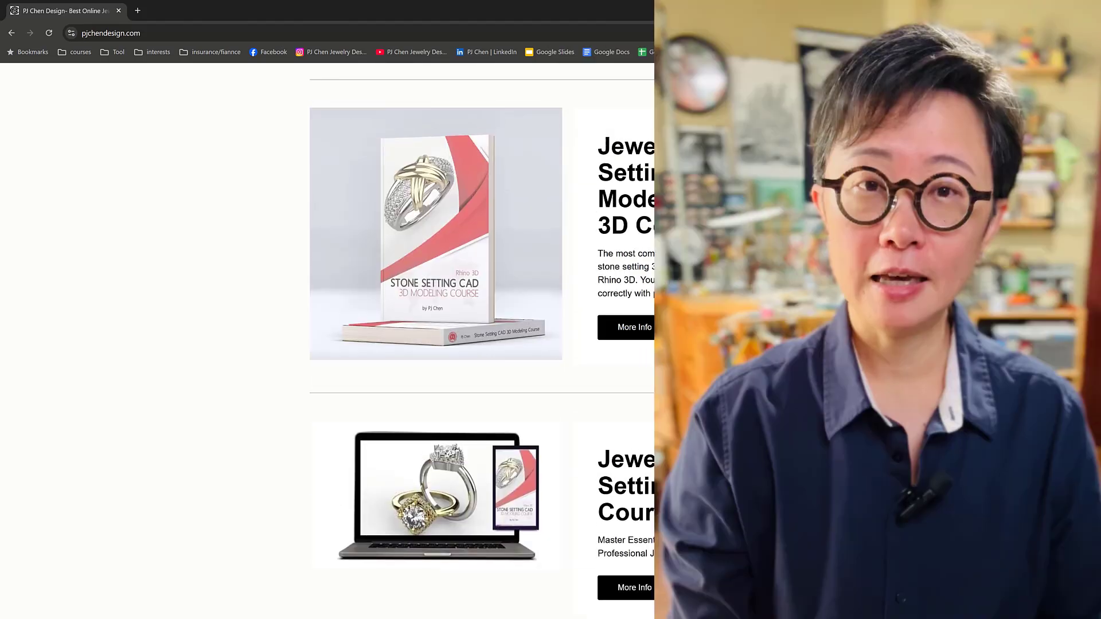